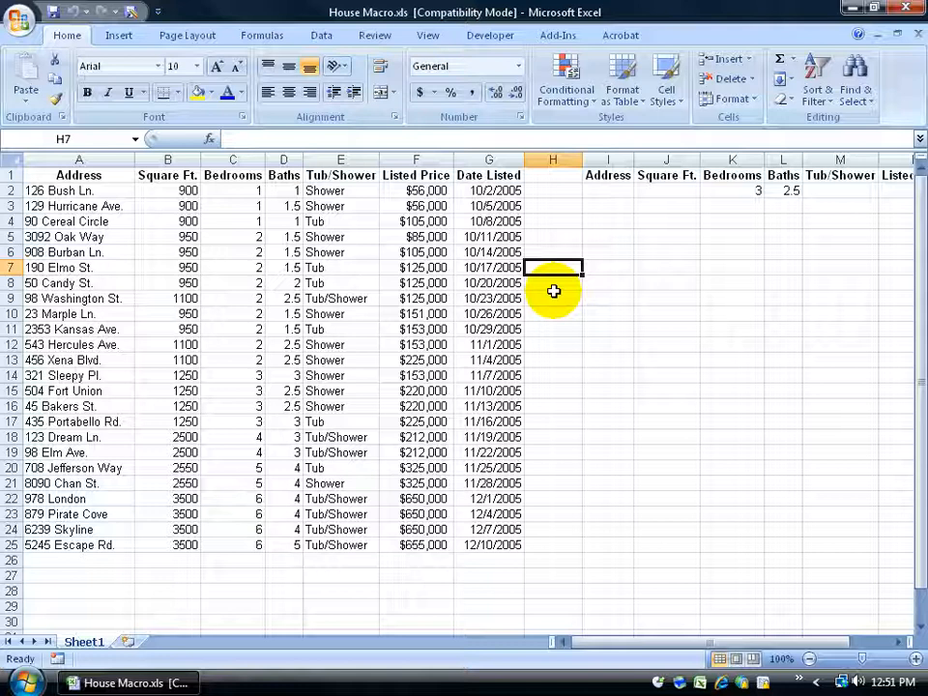
Select the listings table A1:G25 and the criteria headers and values starting at I1
drag(69, 176, 493, 537)
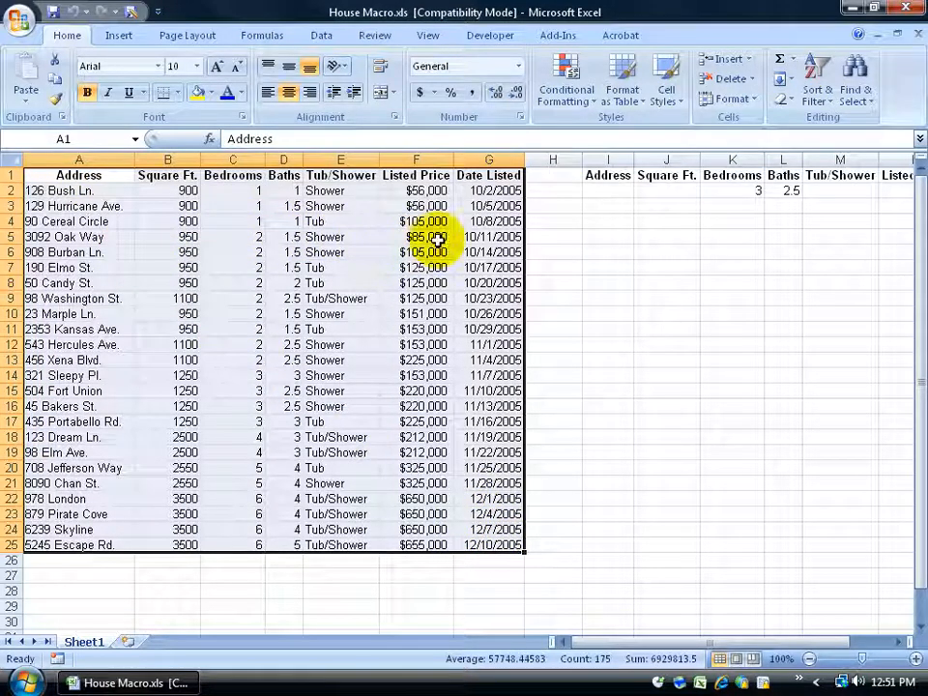
drag(613, 175, 886, 184)
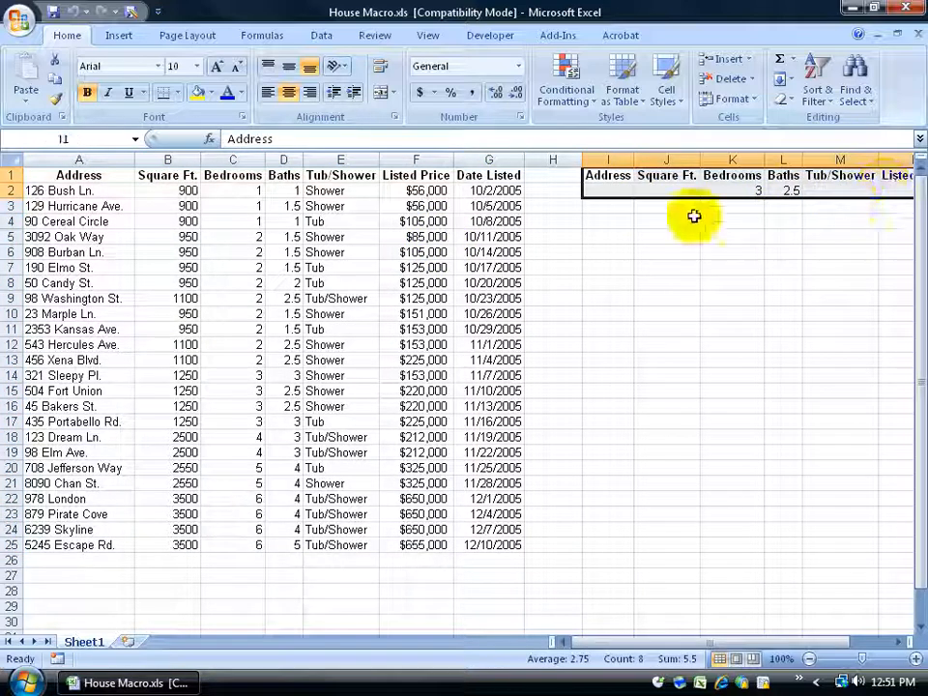
click(608, 175)
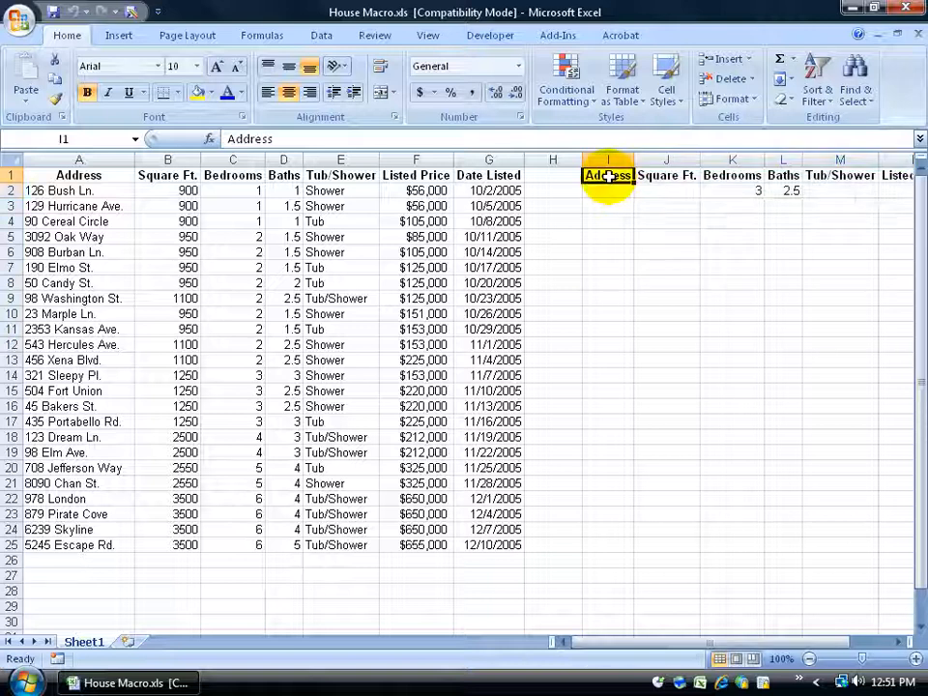
click(100, 175)
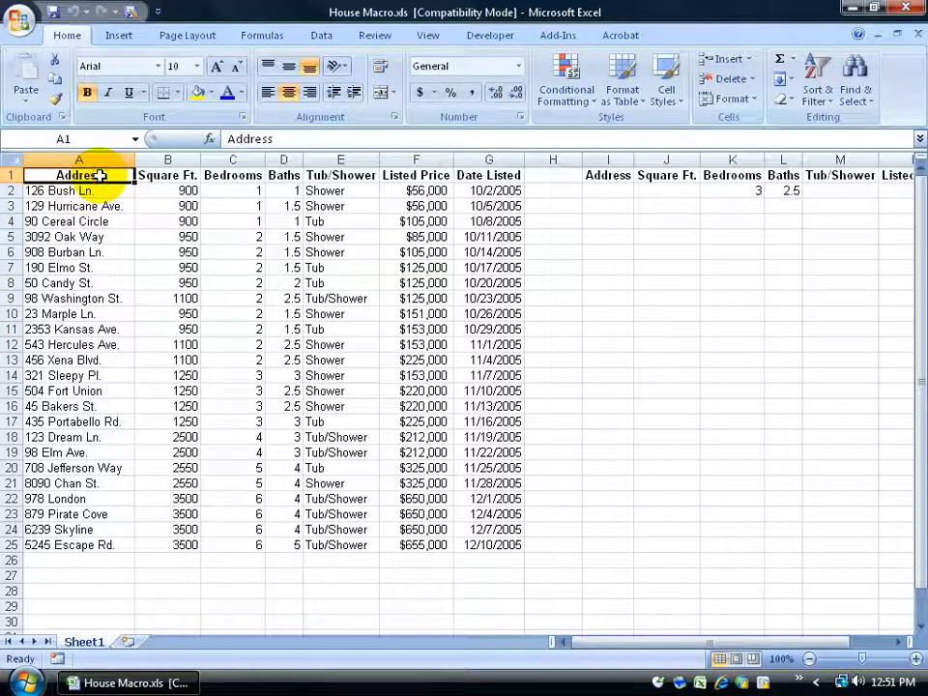
drag(618, 191, 856, 190)
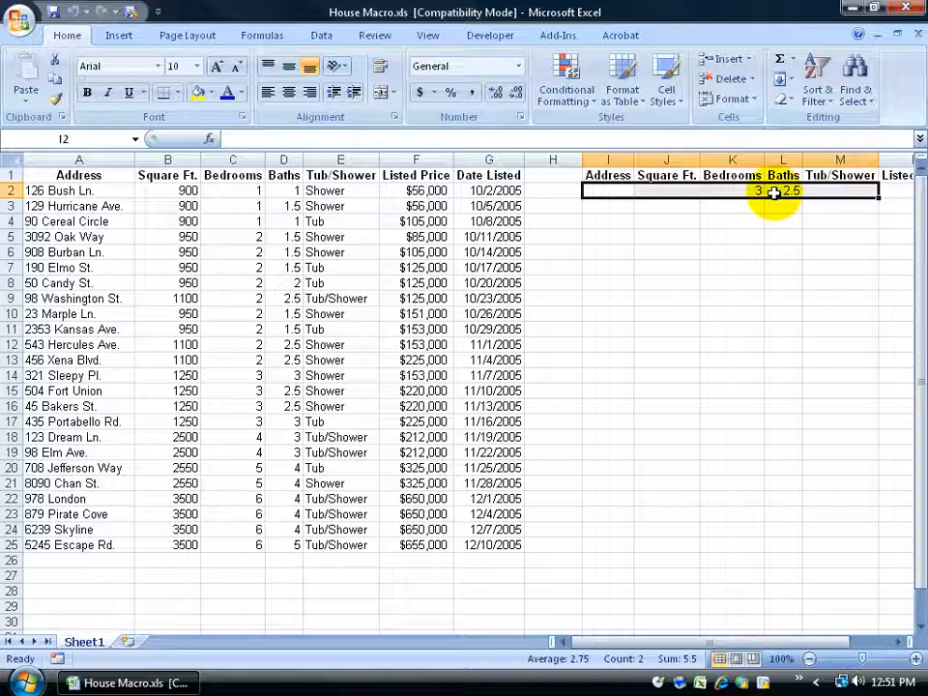
click(276, 252)
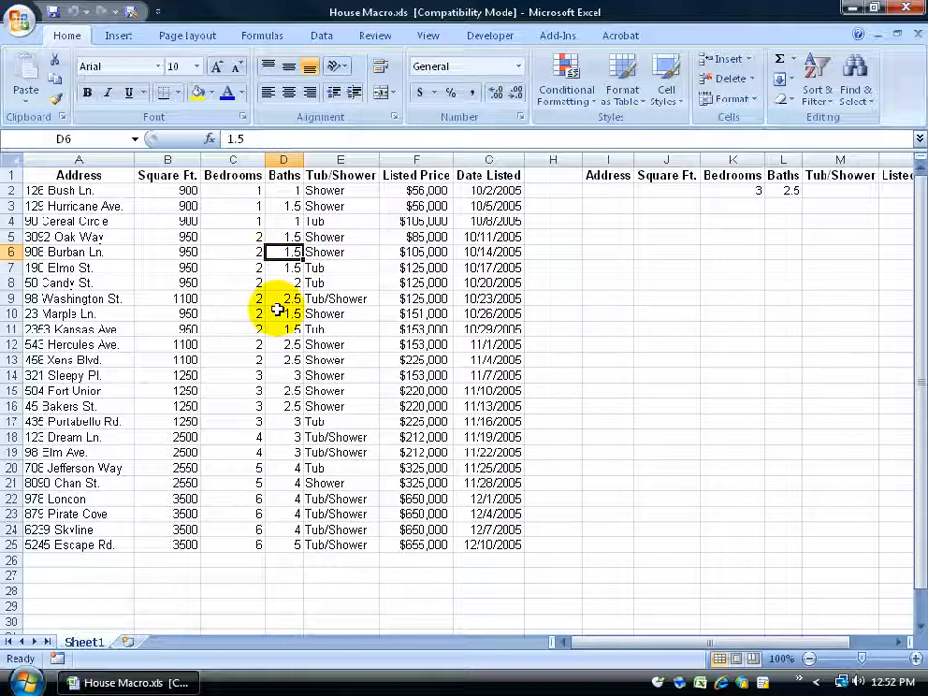
Open Advanced Filter, set the list range to A1:G25, and begin picking the criteria range
click(322, 37)
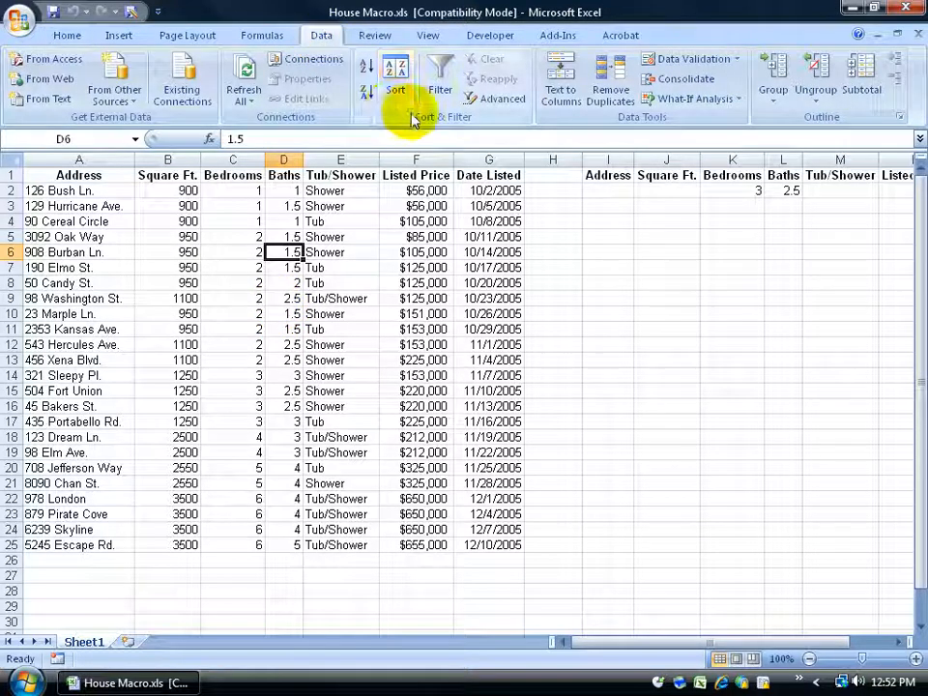
click(495, 99)
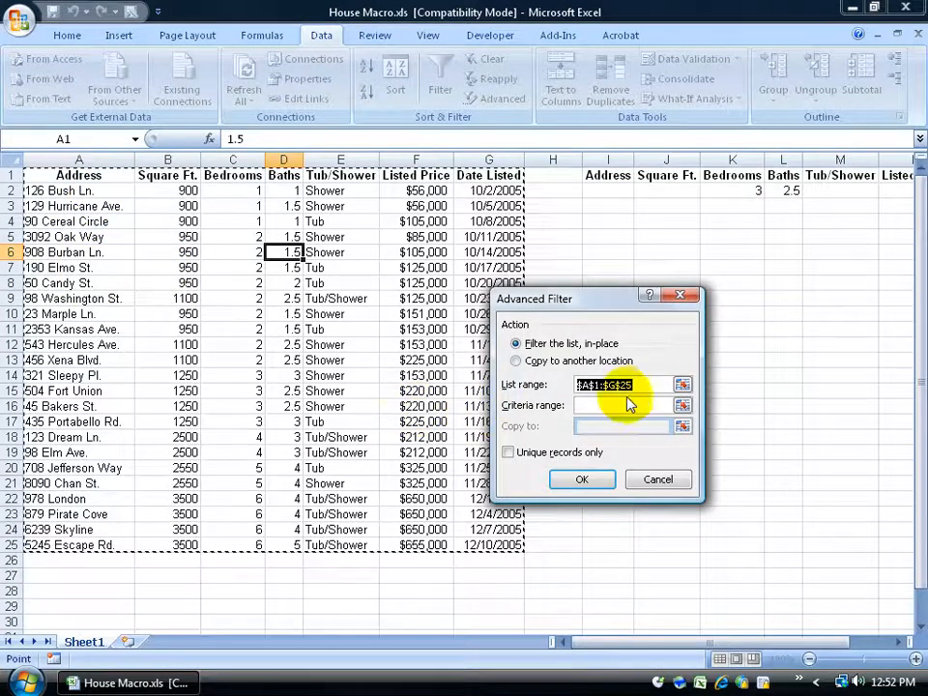
click(683, 383)
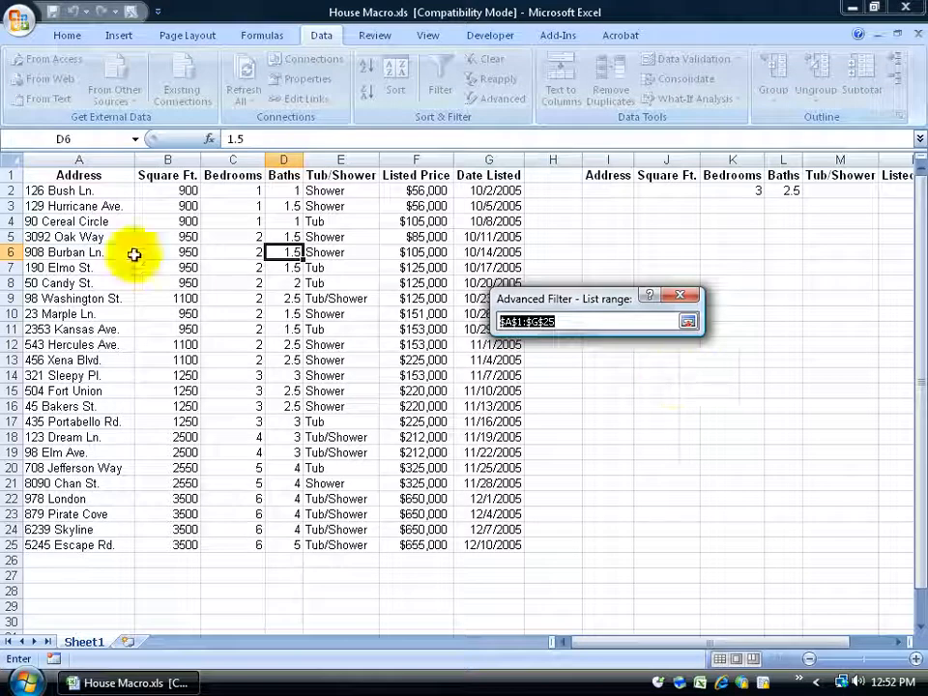
drag(58, 175, 512, 538)
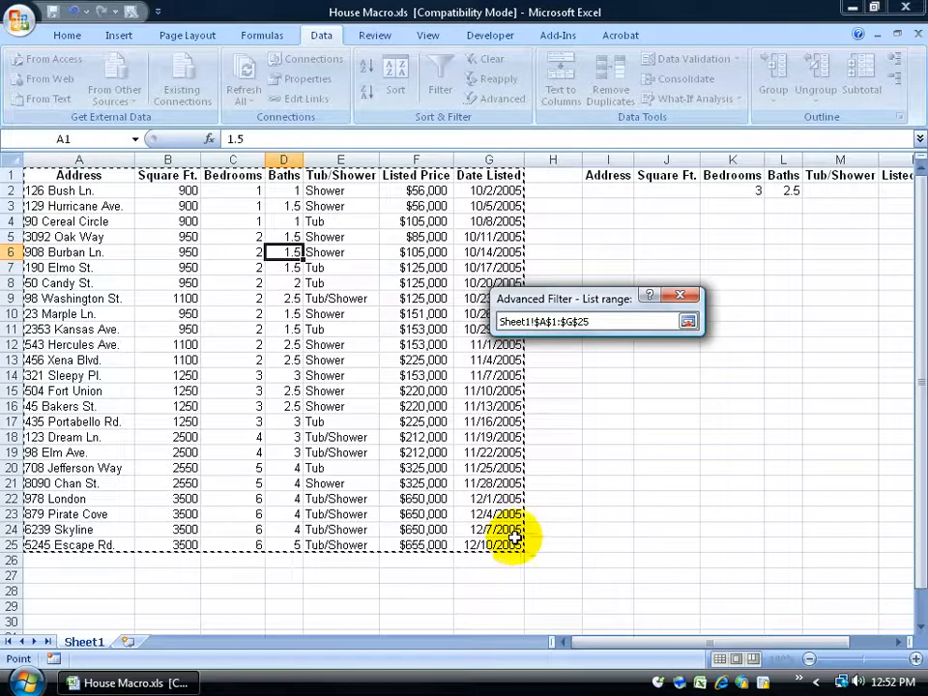
key(Return)
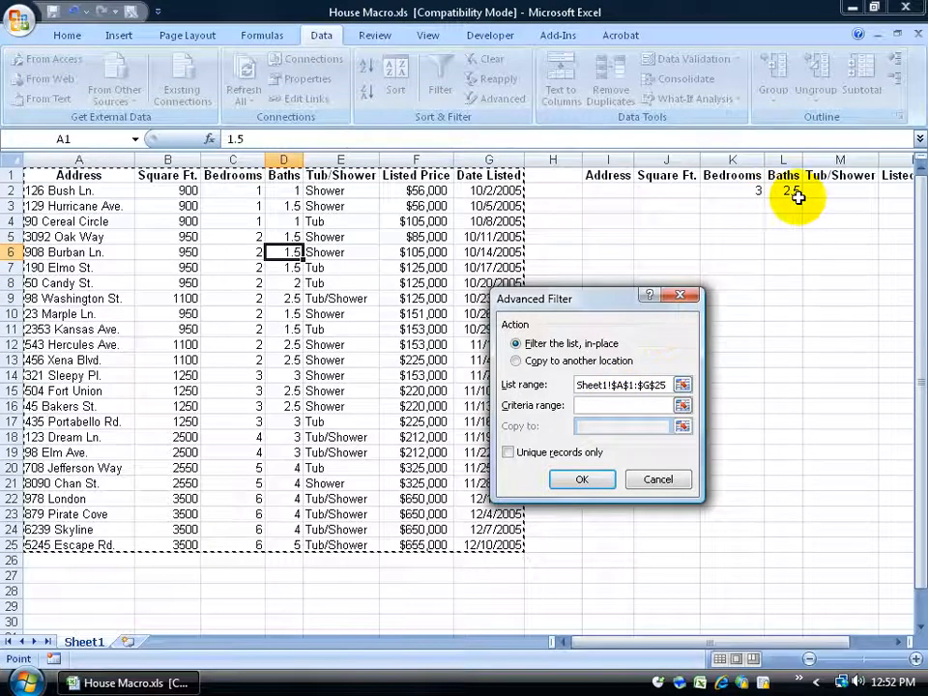
click(682, 405)
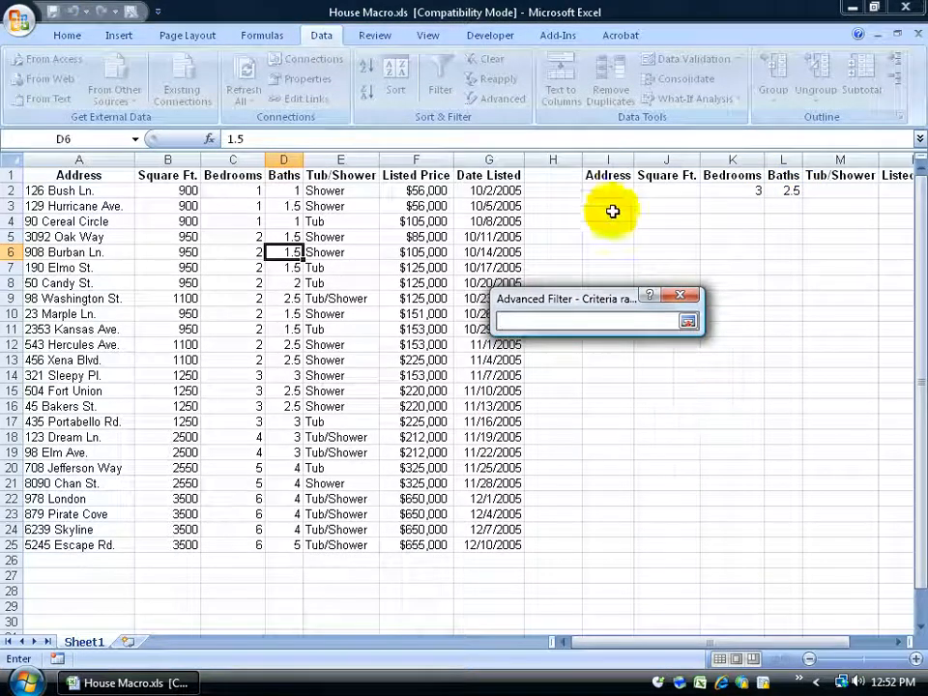
Set the Advanced Filter criteria range to Sheet1!$I$1:$P$2
click(609, 176)
drag(609, 176, 838, 189)
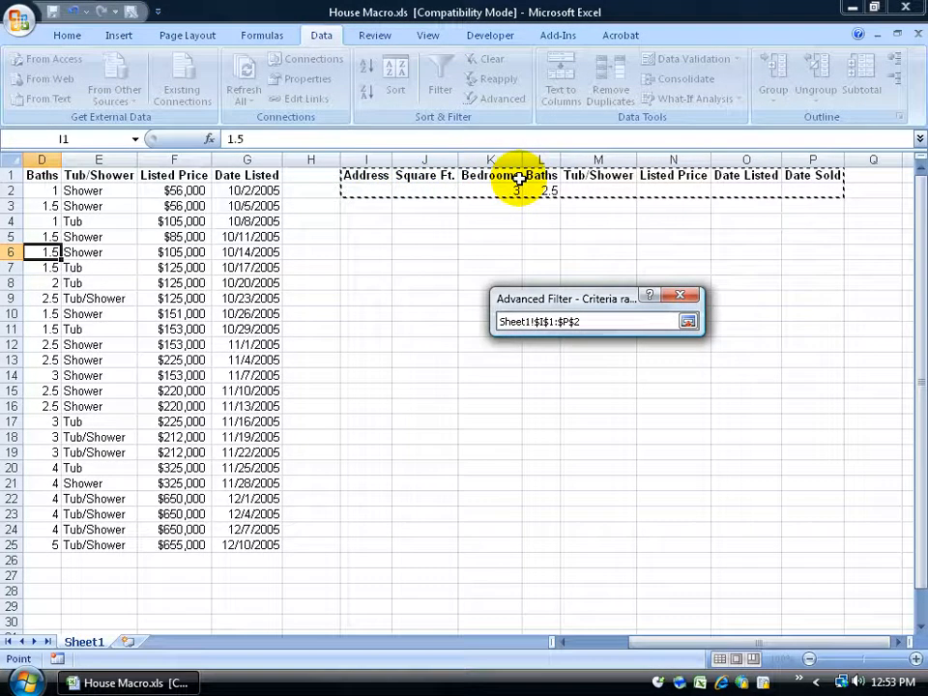
drag(652, 643, 609, 645)
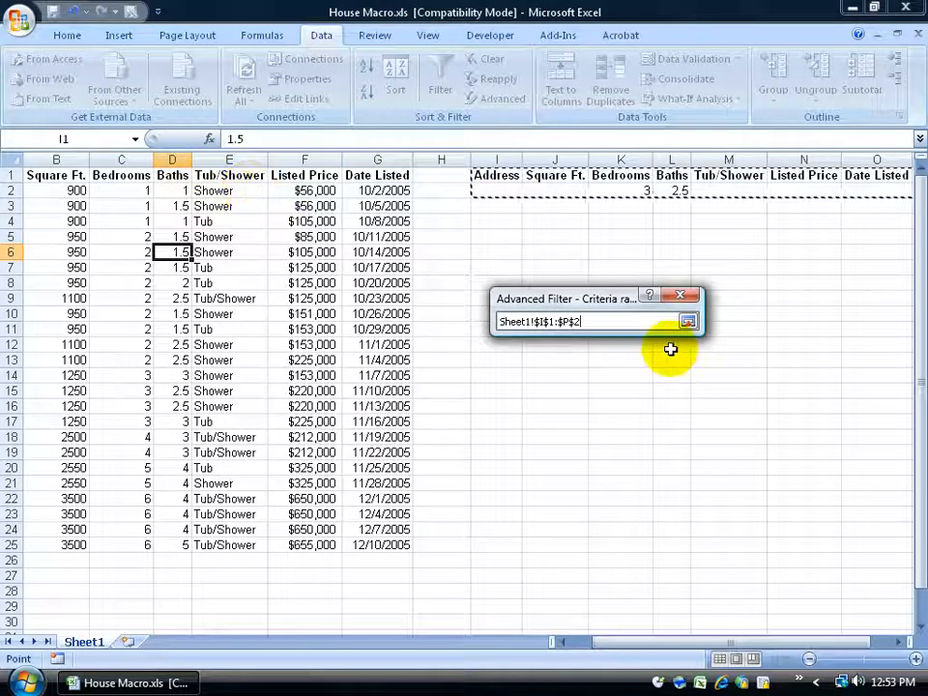
click(687, 322)
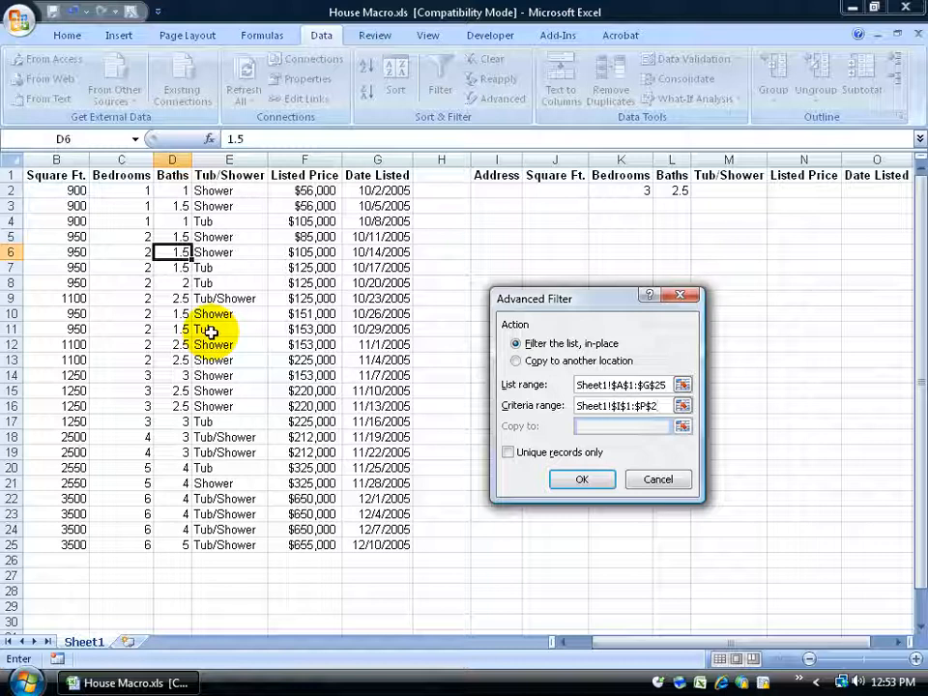
Copy the 3-bedroom, 2.5-bath matches to another location at cell I6 and run the filter
click(518, 361)
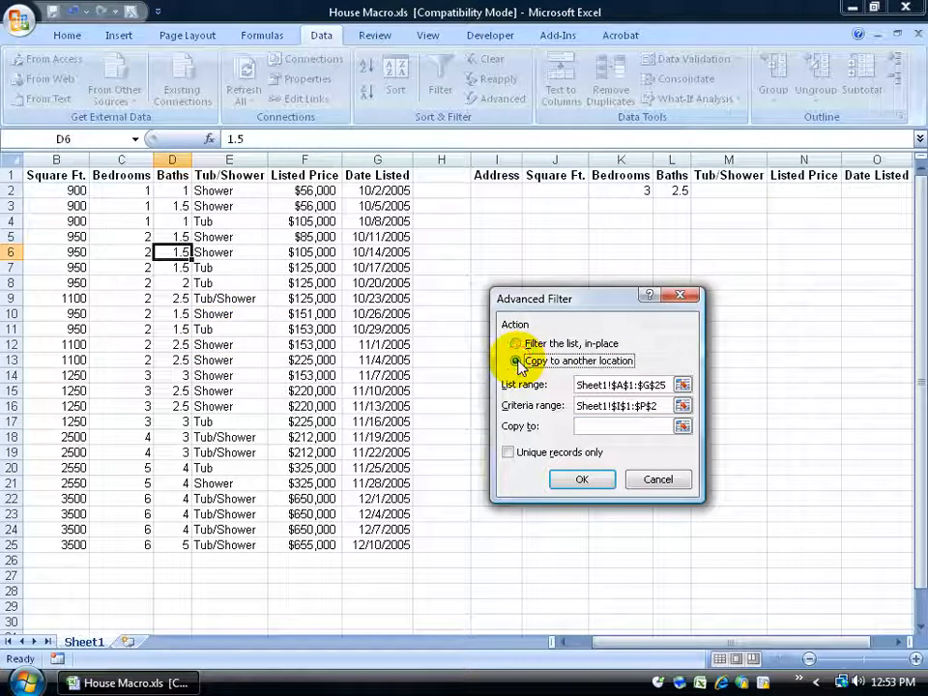
click(683, 426)
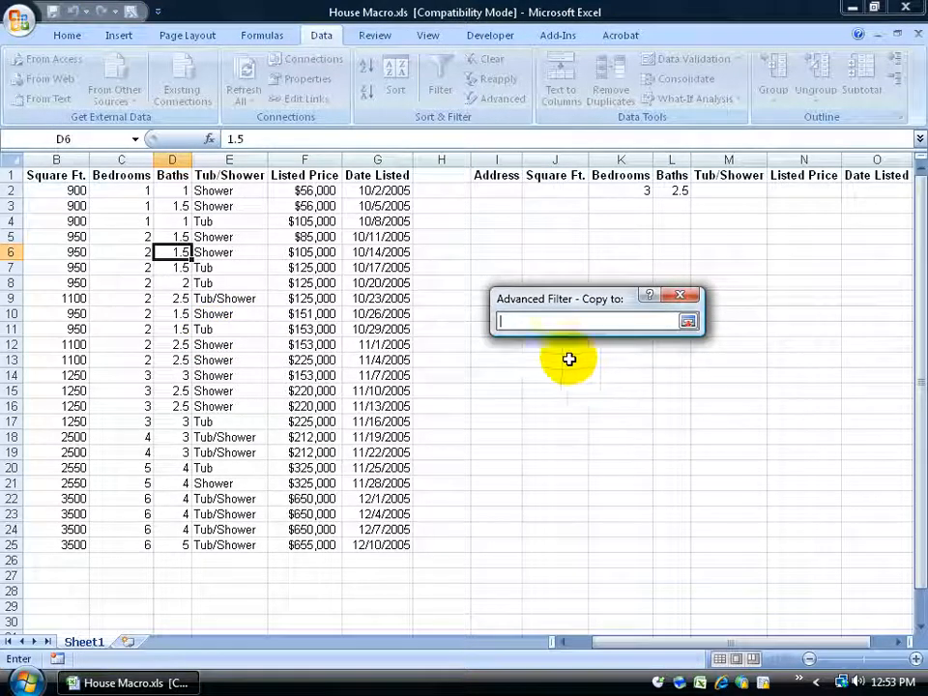
drag(595, 300, 271, 365)
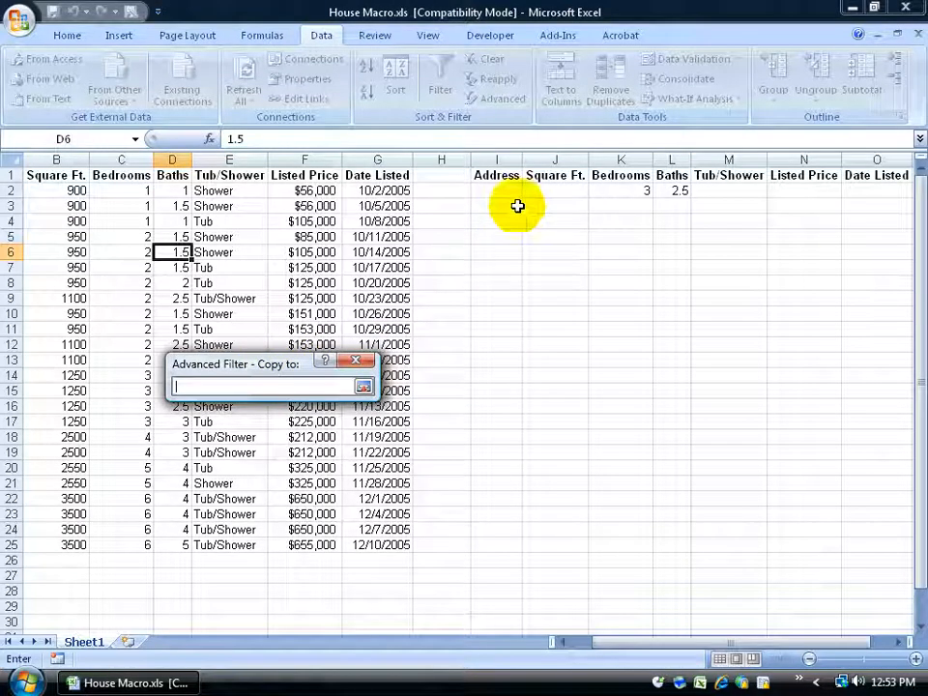
click(506, 249)
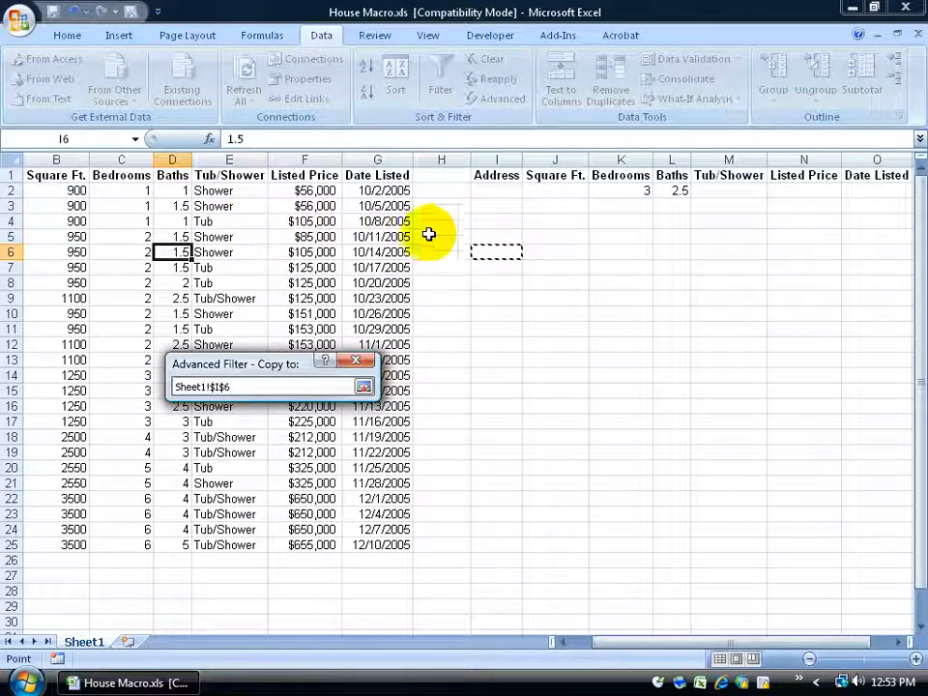
click(364, 386)
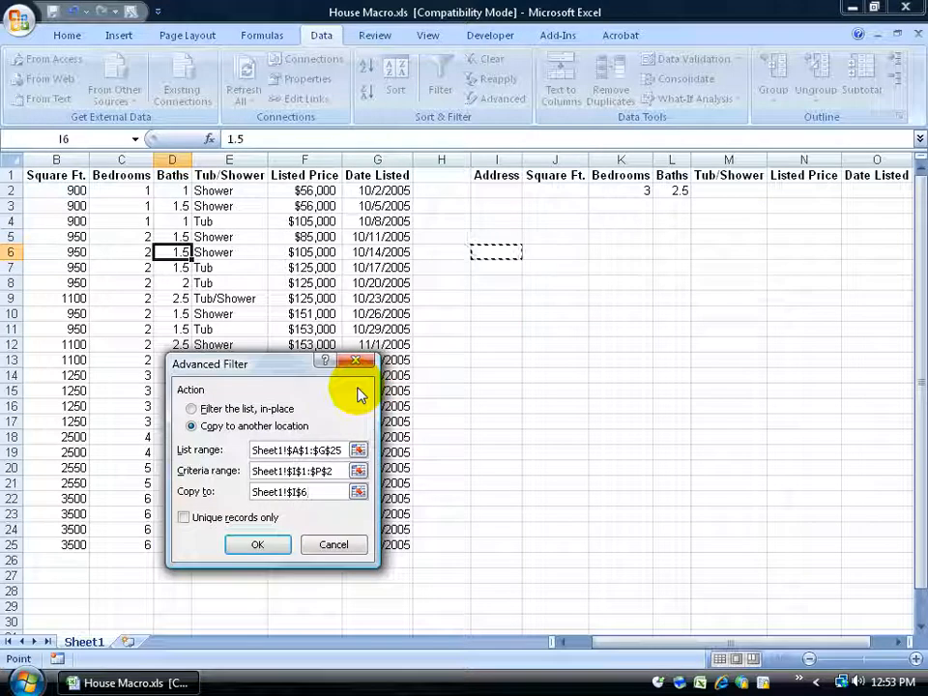
click(258, 546)
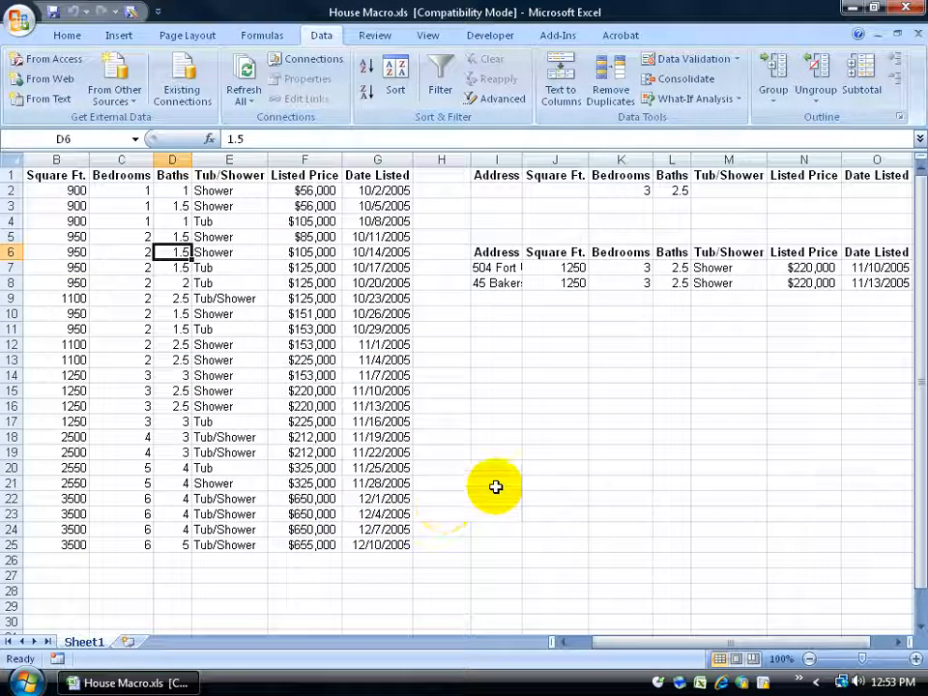
click(639, 192)
click(677, 193)
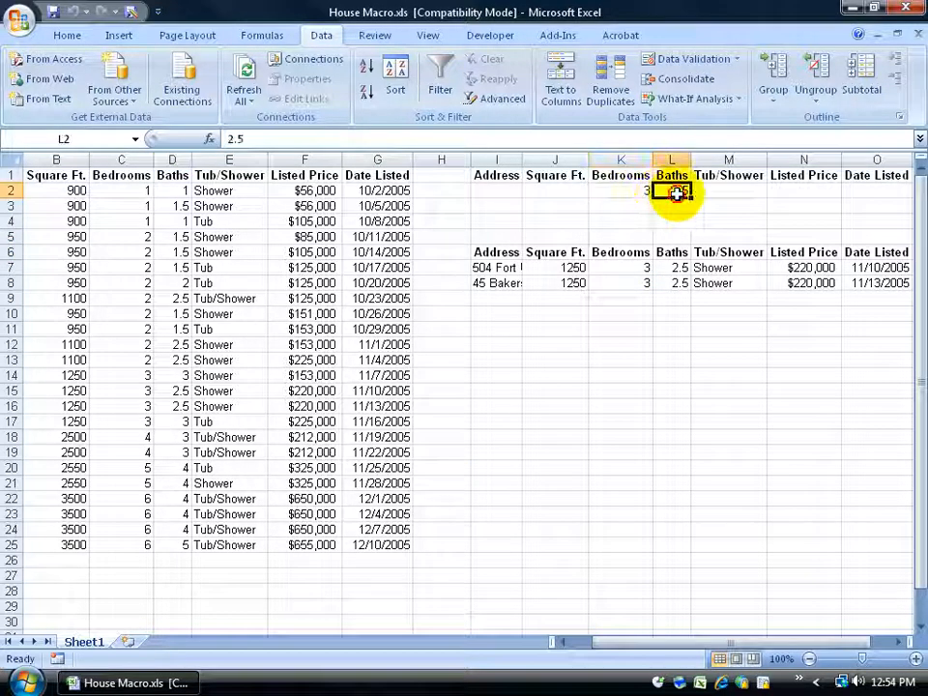
click(499, 269)
click(504, 285)
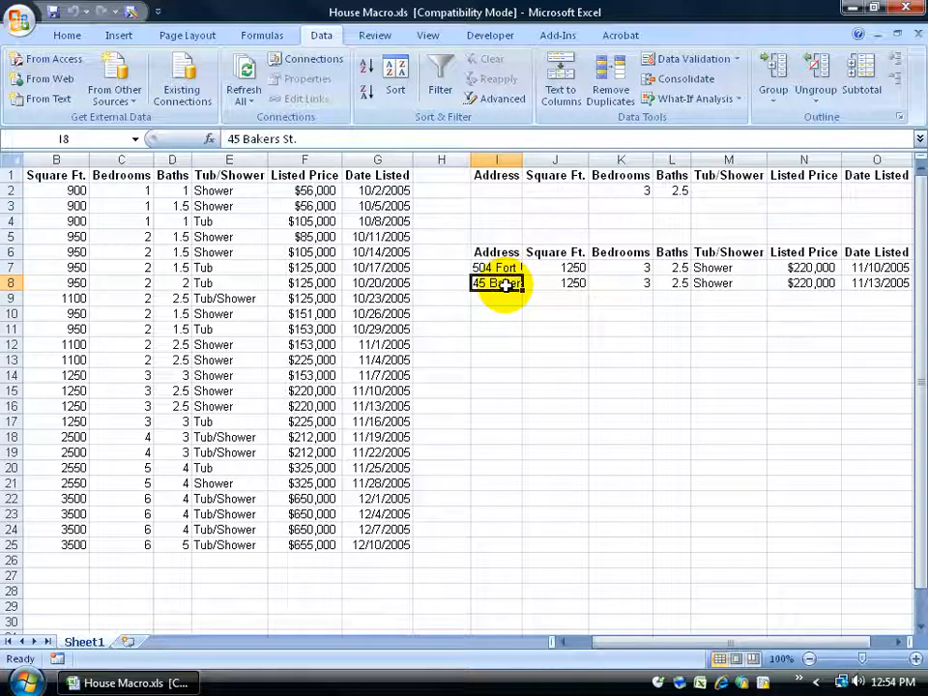
drag(491, 255, 772, 284)
key(Delete)
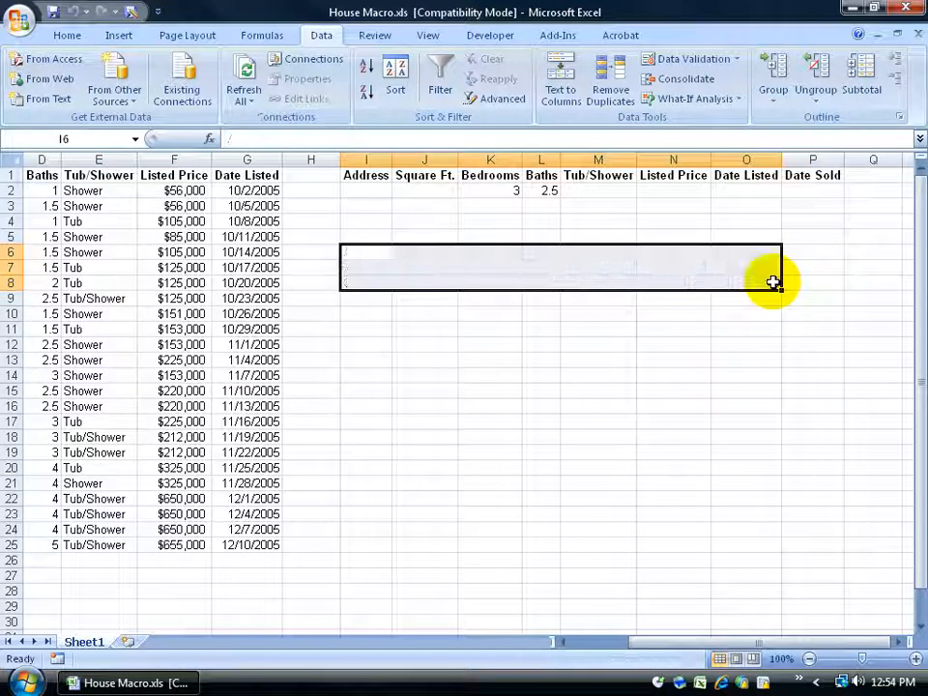
click(175, 238)
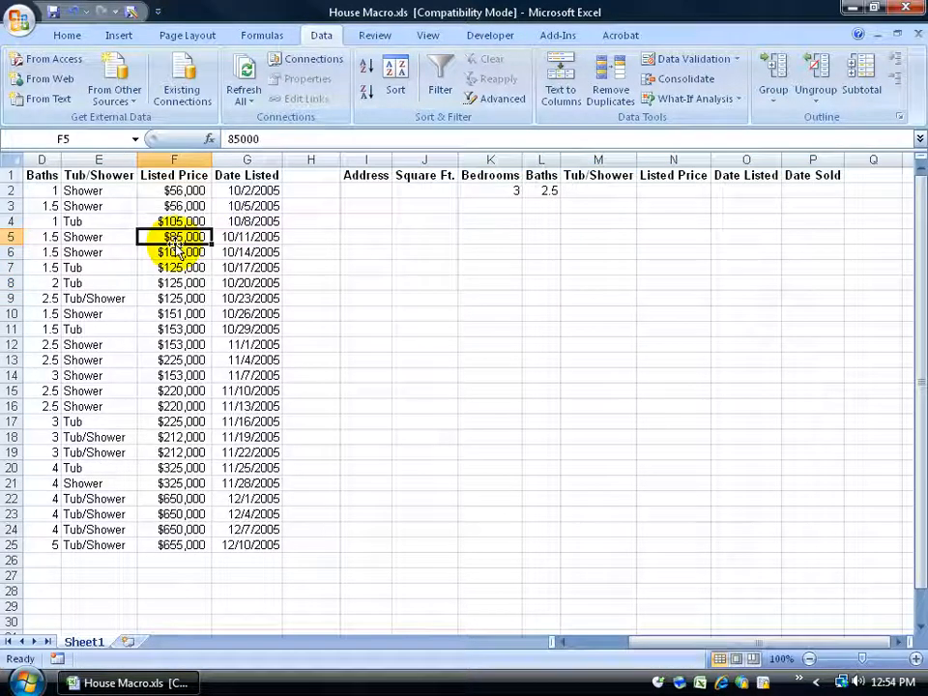
click(497, 99)
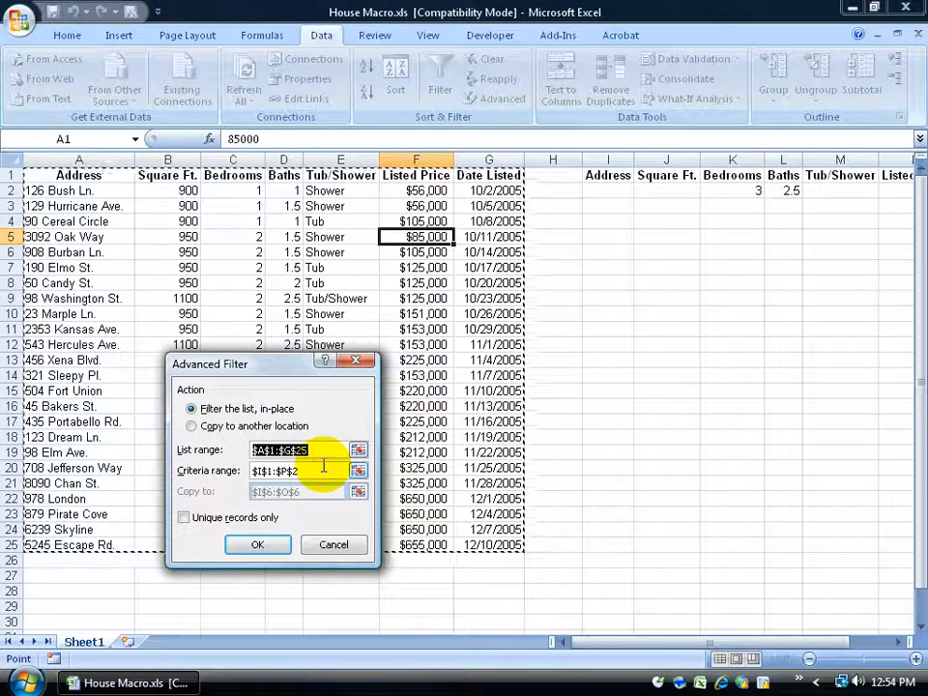
click(192, 426)
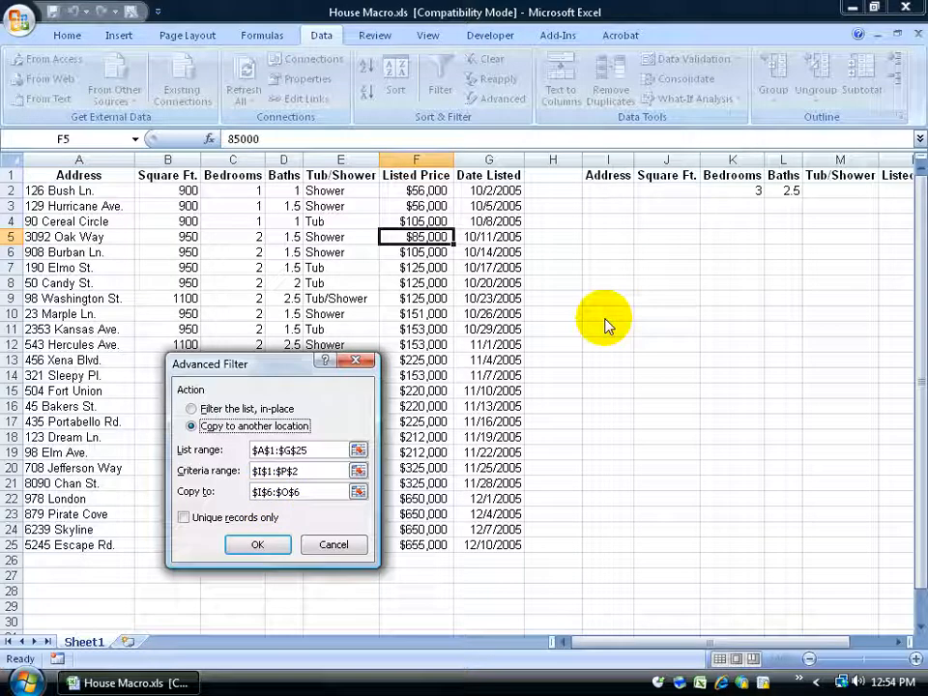
click(331, 545)
Change the Bedrooms criterion in K2 to 2, then bring up the Record Macro dialog
click(743, 191)
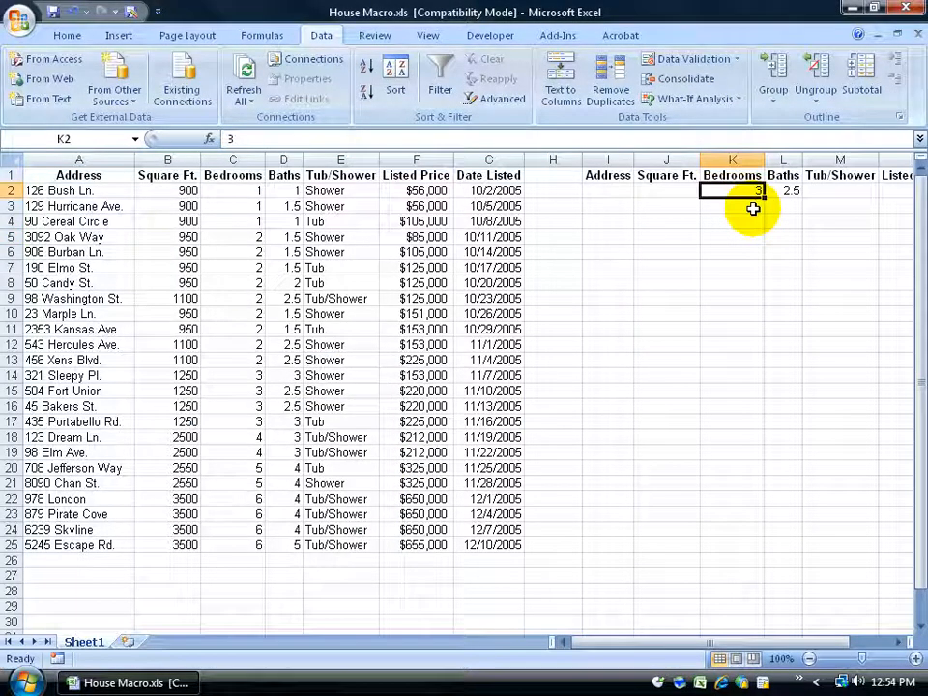
text(2)
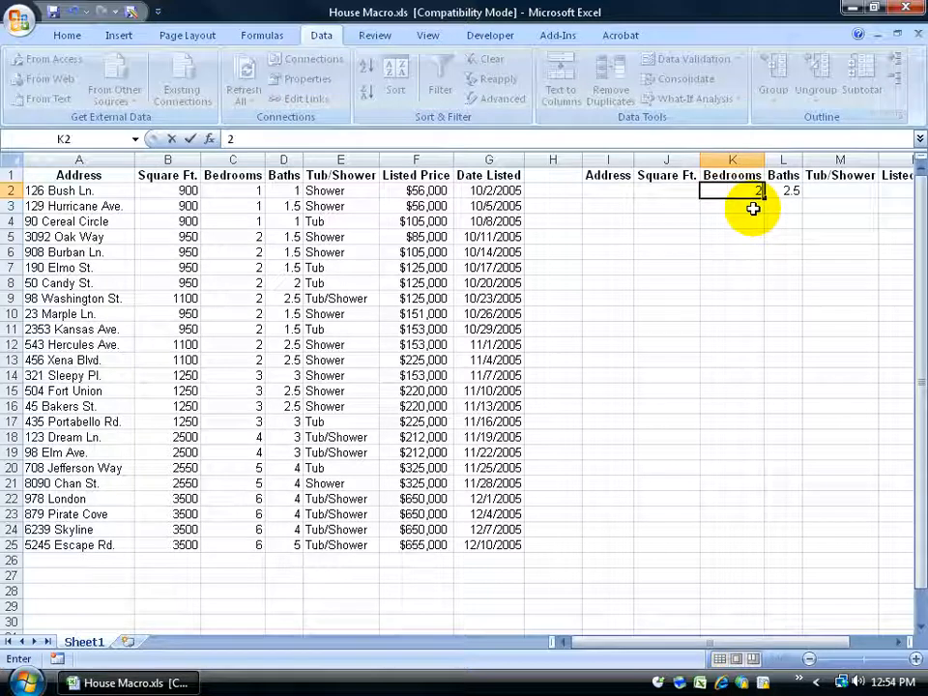
key(Return)
click(325, 311)
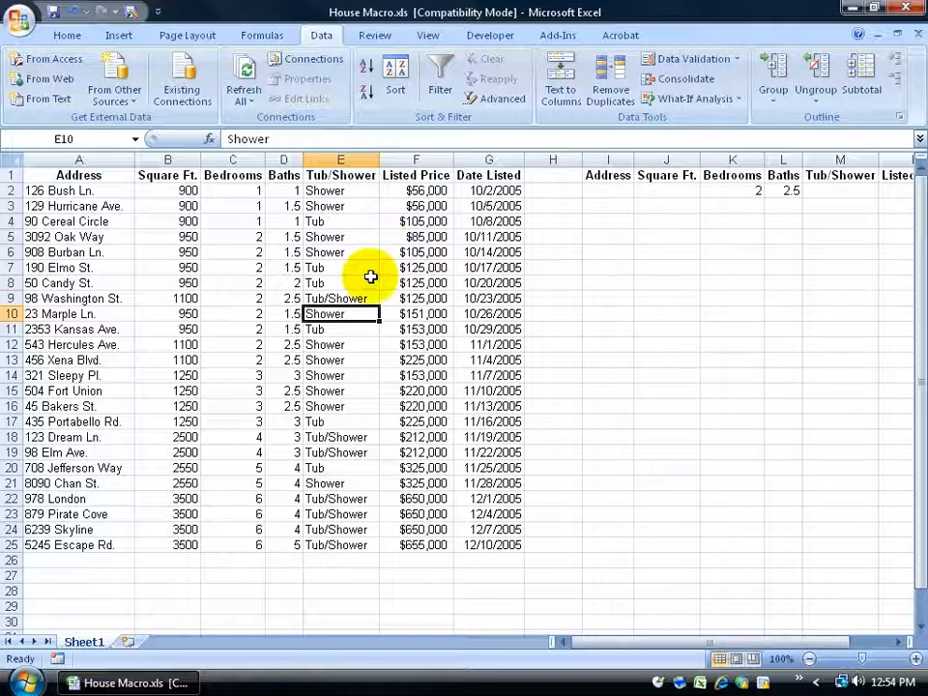
click(58, 659)
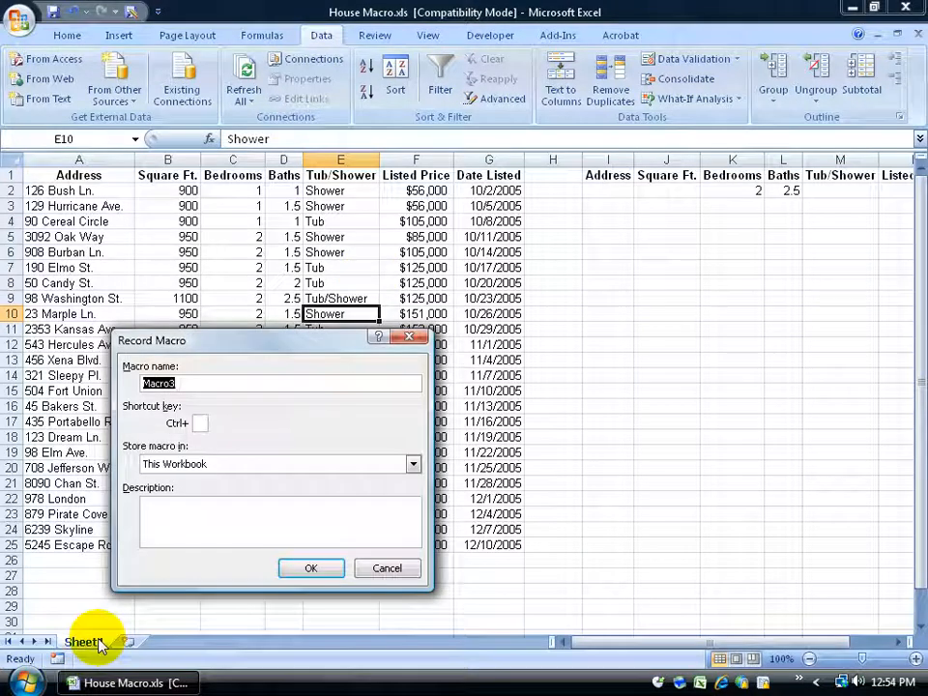
Start recording a macro named Filter in This Workbook, then select cell A3
text(Filter)
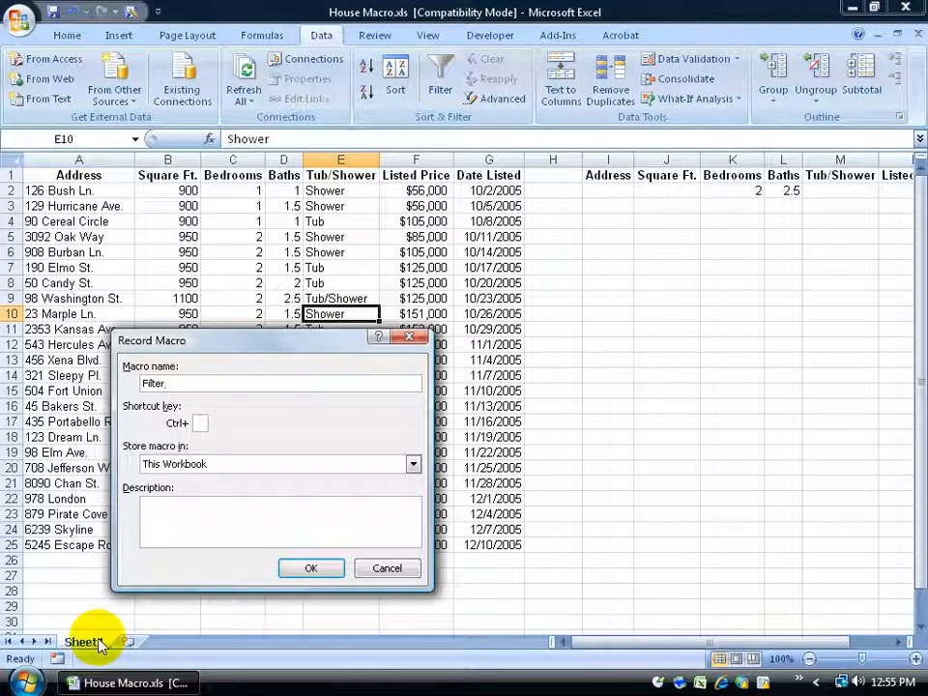
click(309, 569)
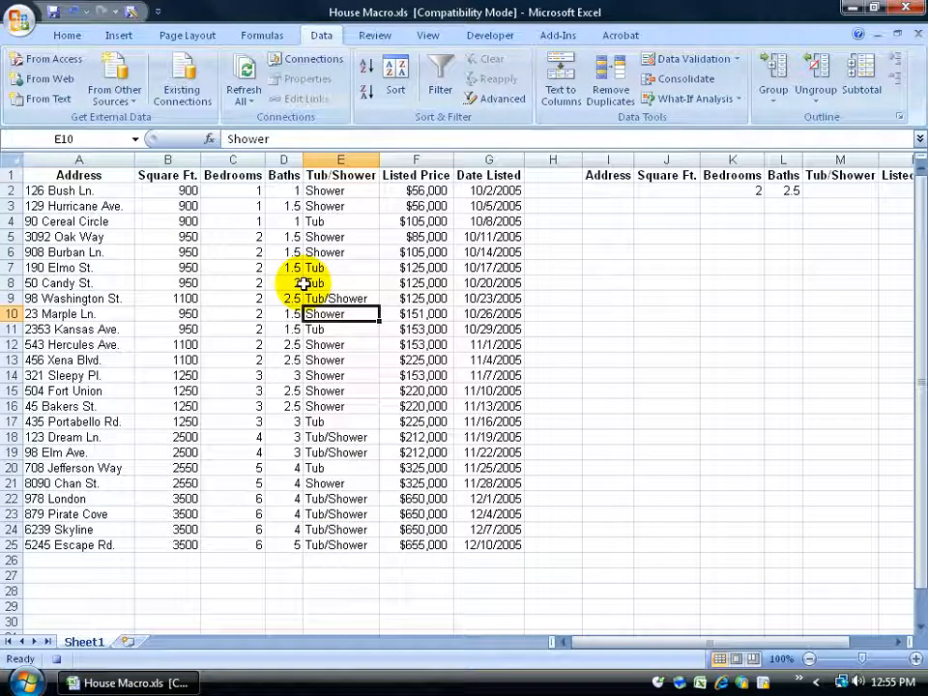
click(97, 206)
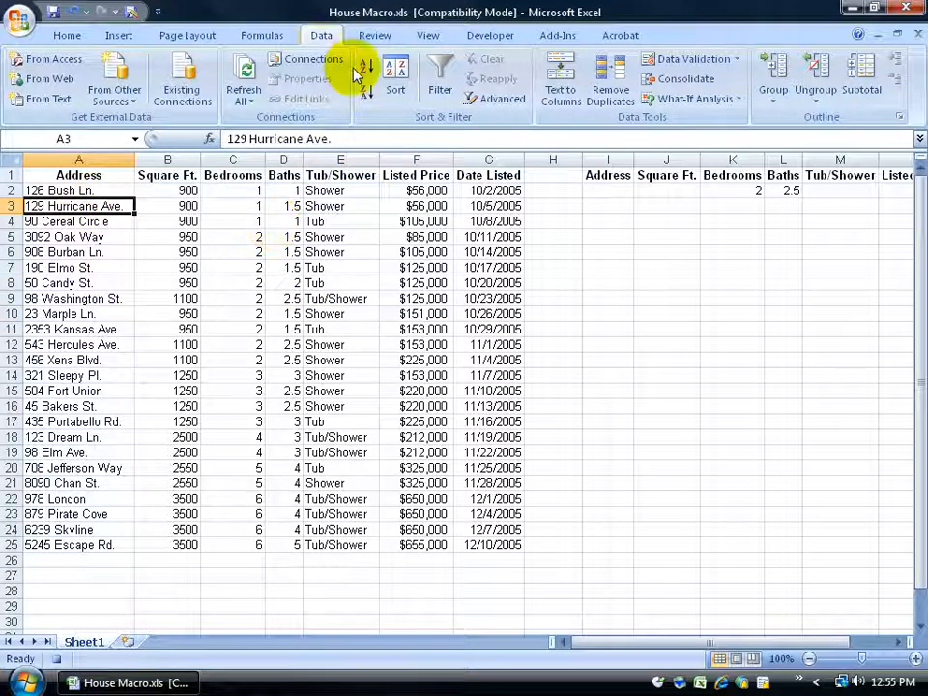
Open Advanced Filter with list range A1:G25 and criteria range I1:P2
click(500, 100)
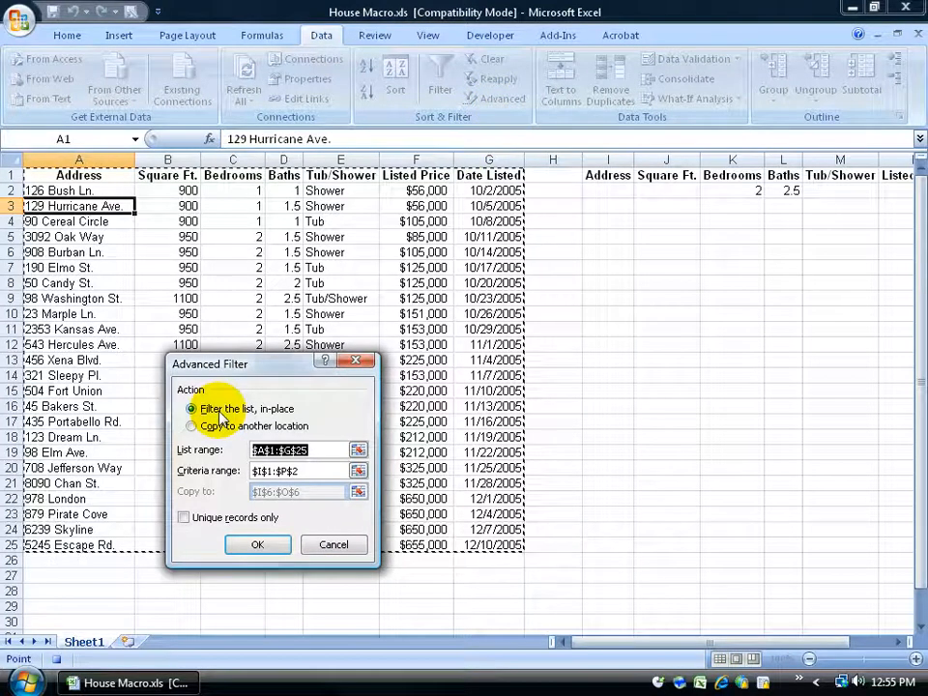
click(357, 451)
drag(78, 175, 491, 532)
click(363, 387)
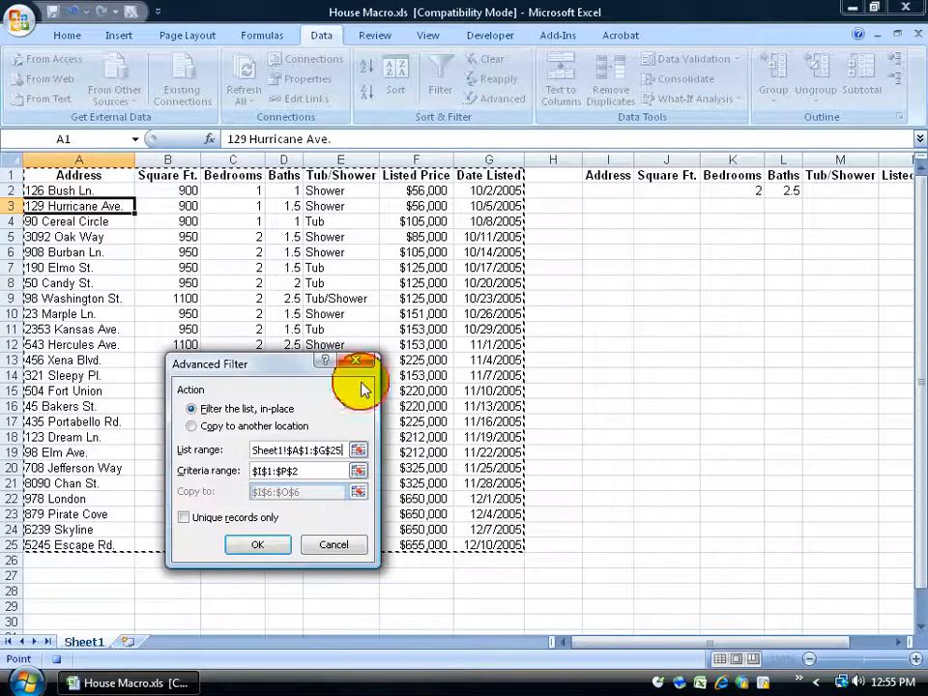
click(358, 471)
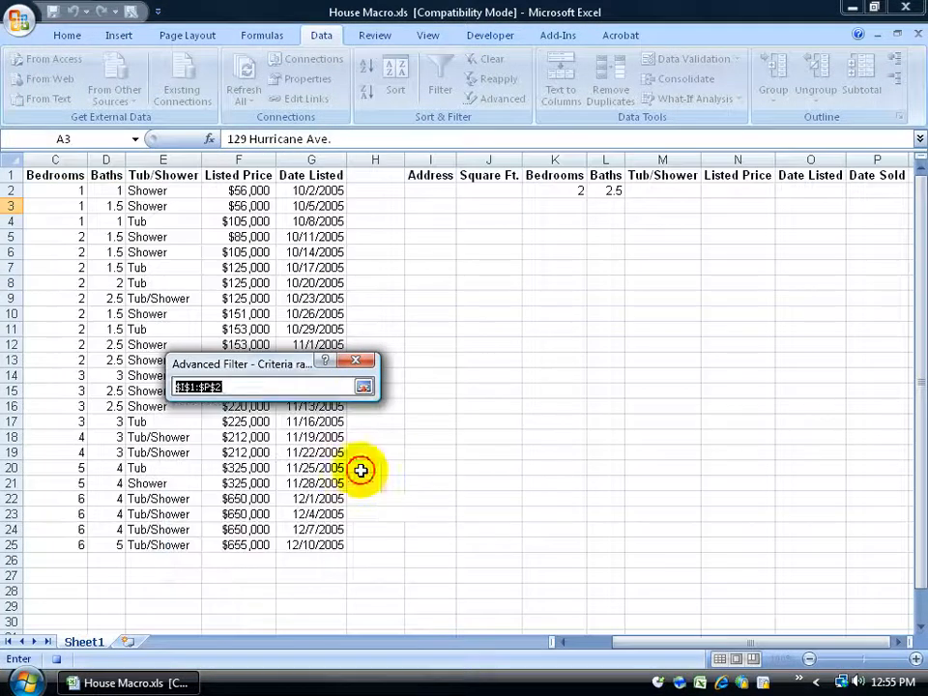
drag(433, 178, 722, 191)
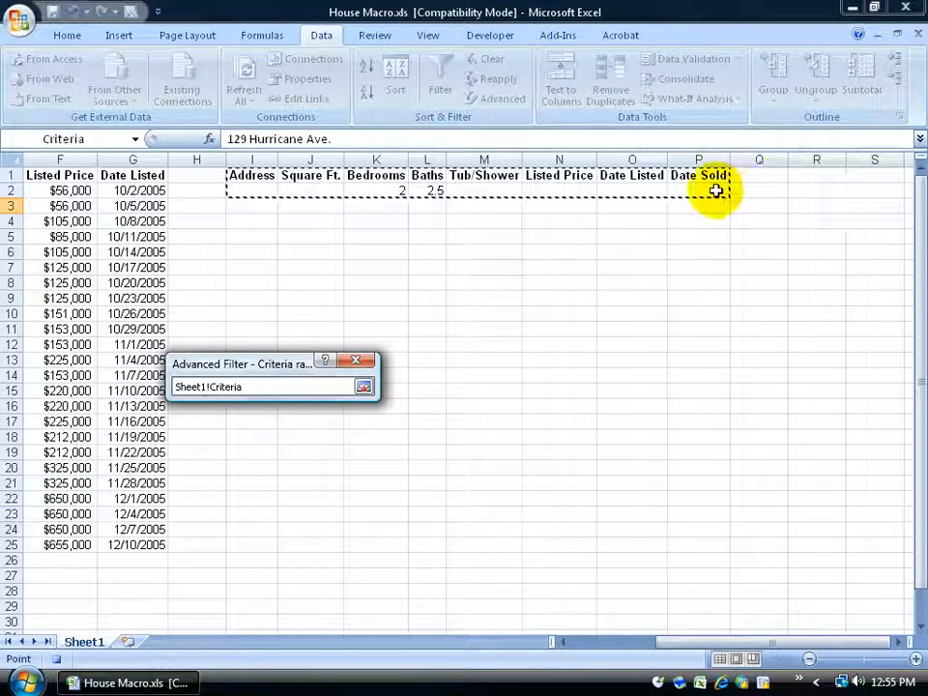
click(364, 387)
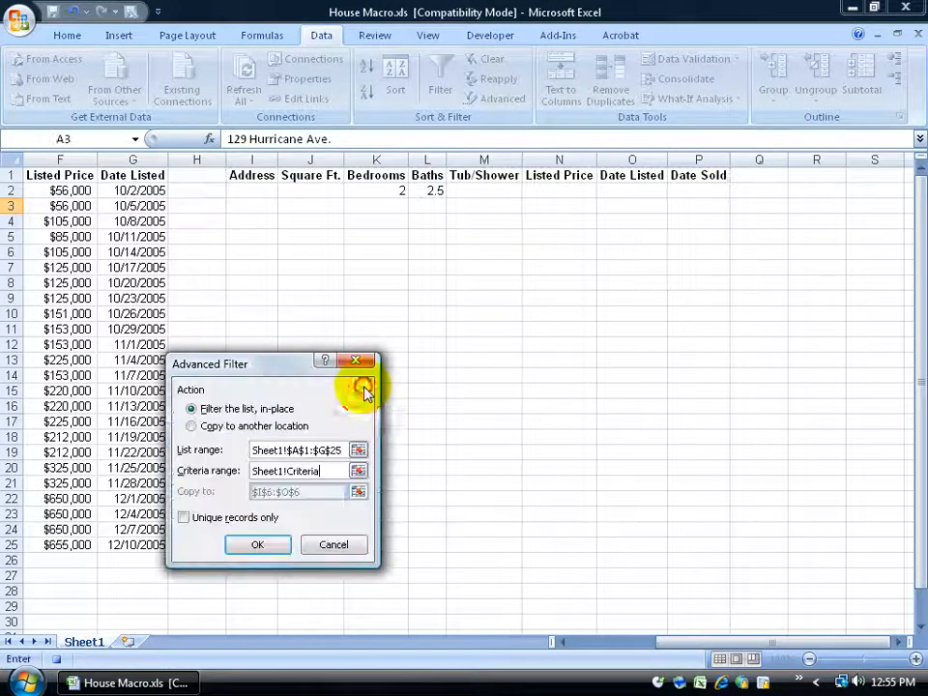
Copy the 2-bedroom, 2.5-bath matches to cell I6 and run the filter
click(192, 427)
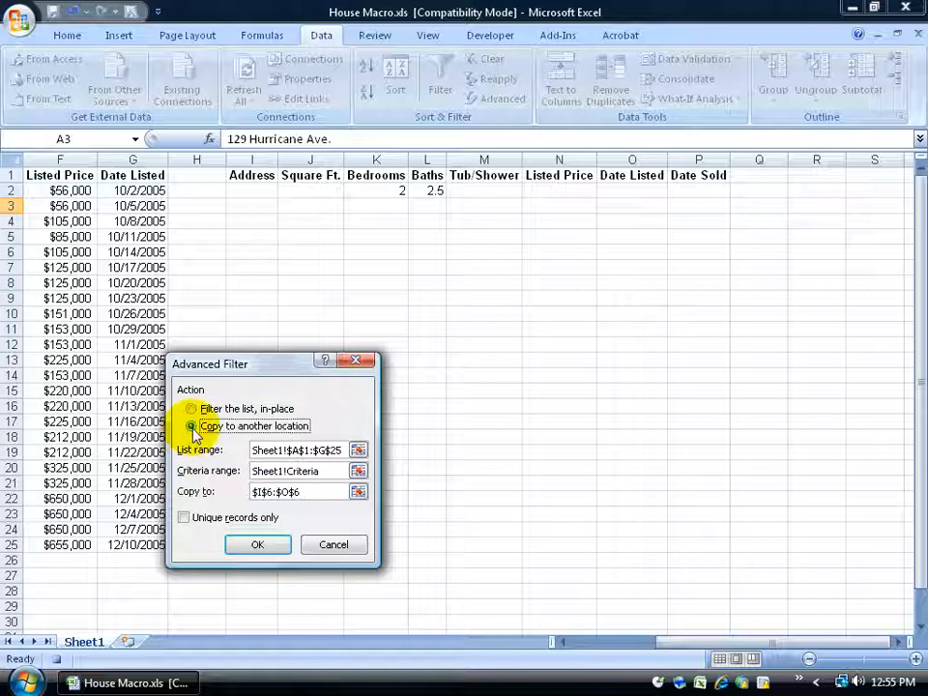
click(358, 491)
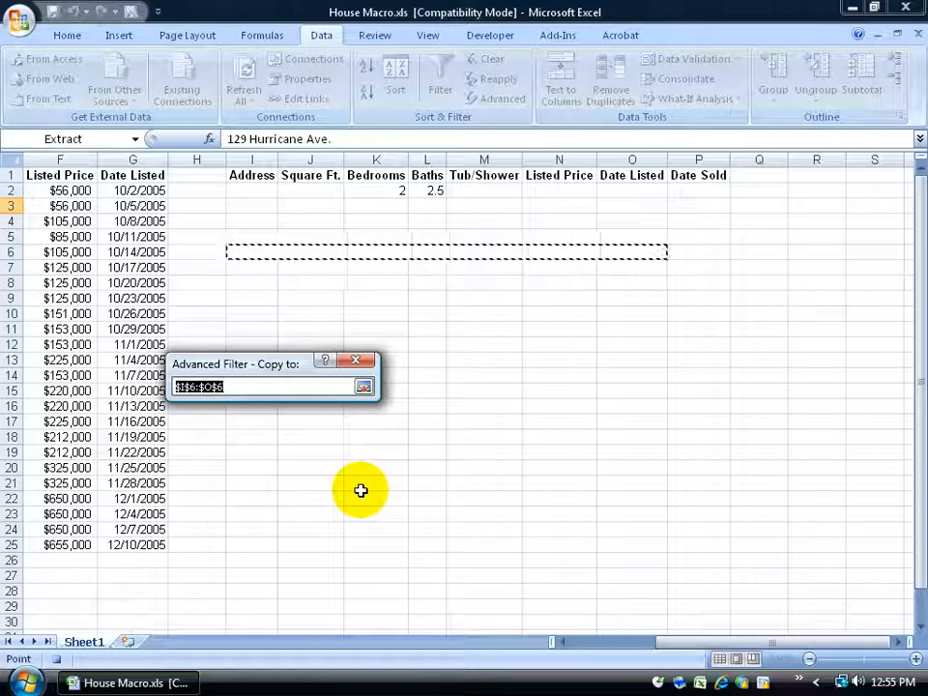
click(262, 251)
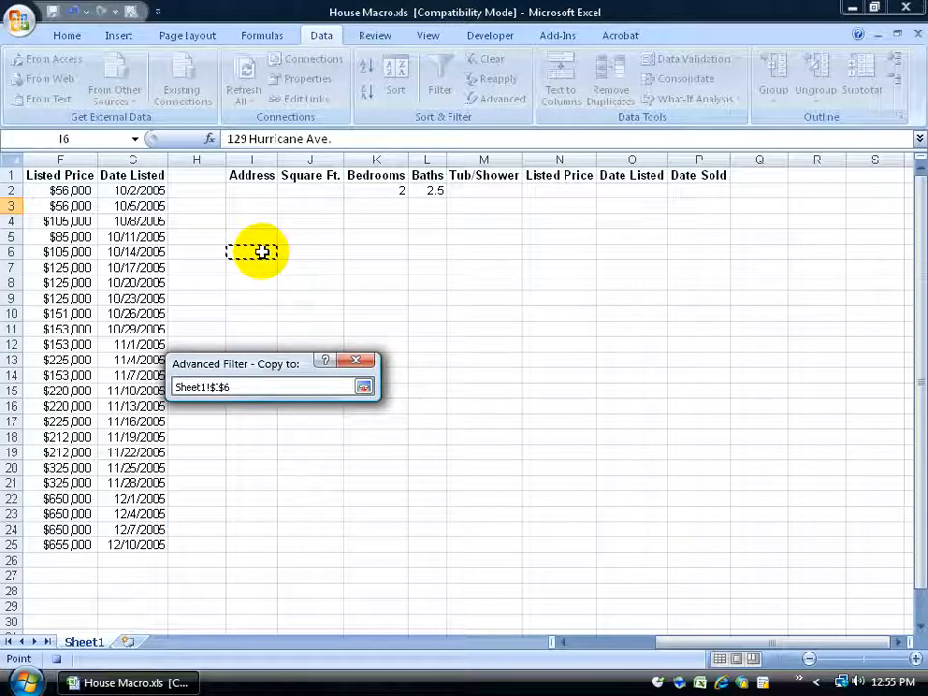
click(363, 386)
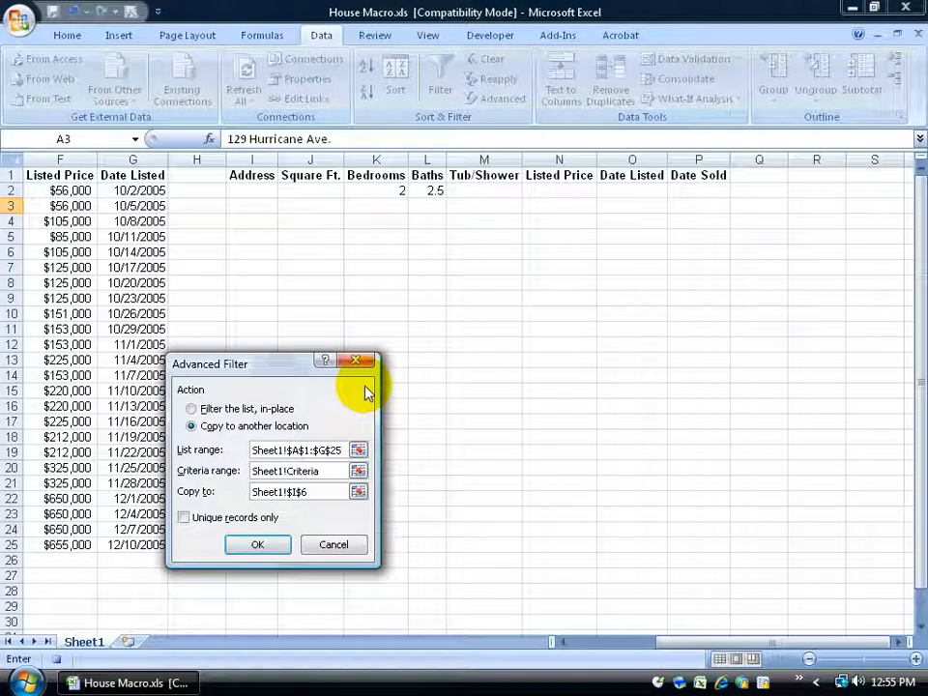
click(261, 544)
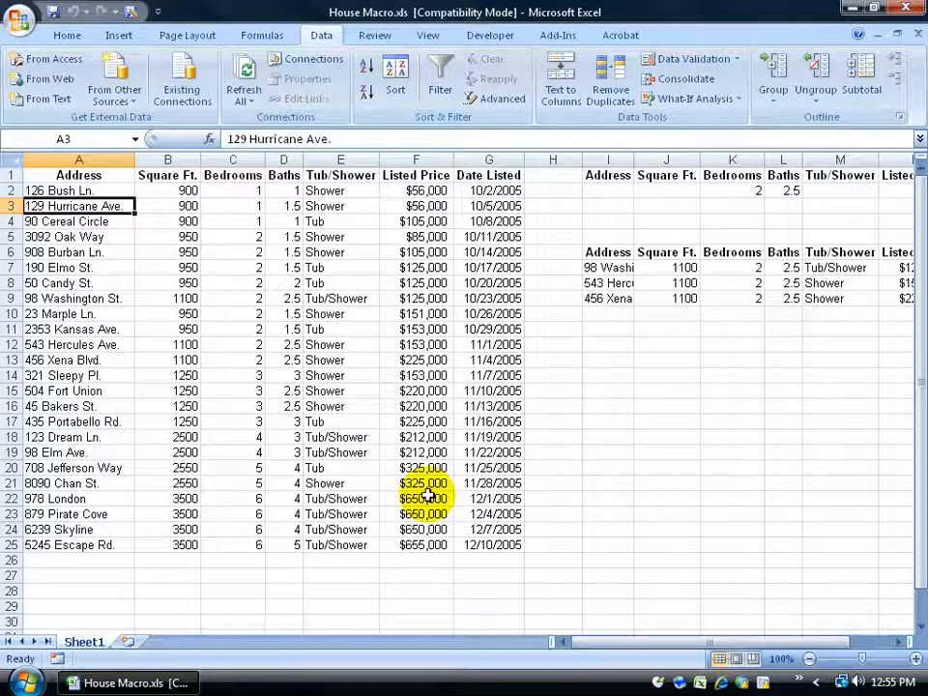
Set the criteria to 1 bedroom in K2 and 1.5 baths in L2
click(756, 191)
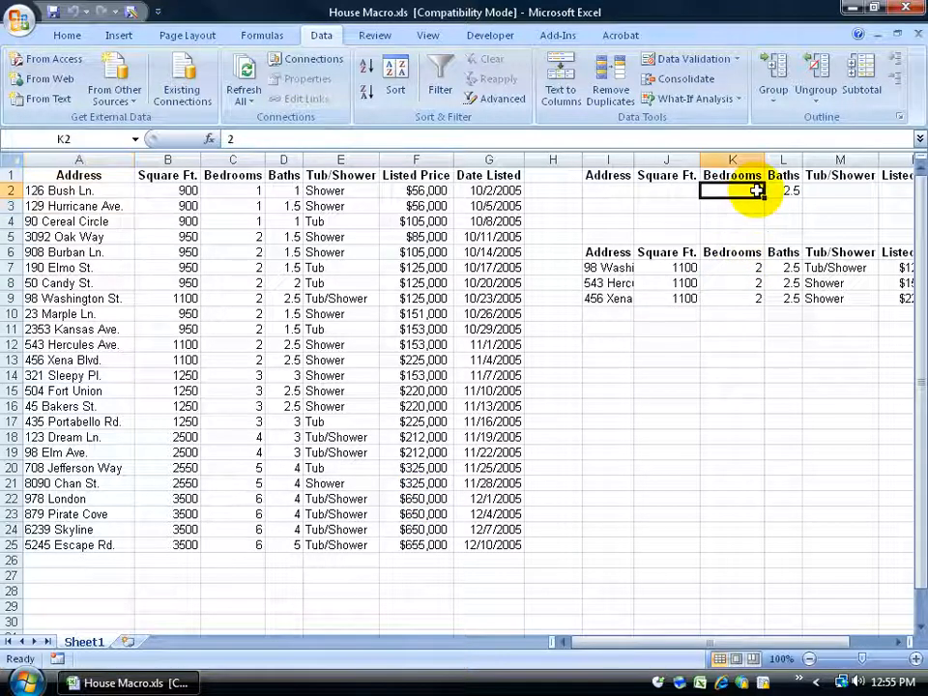
text(1)
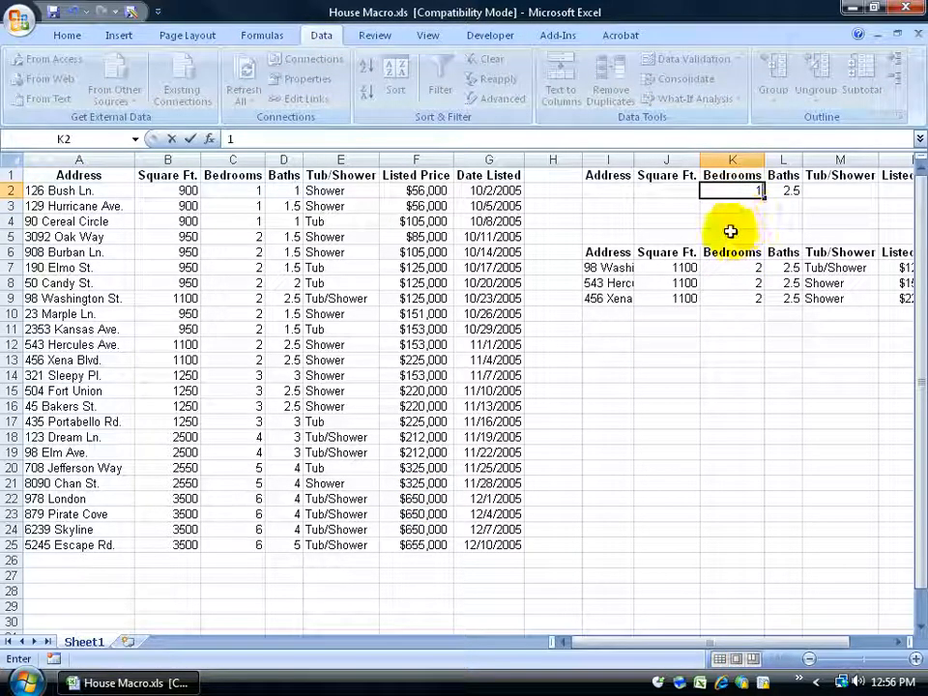
key(Return)
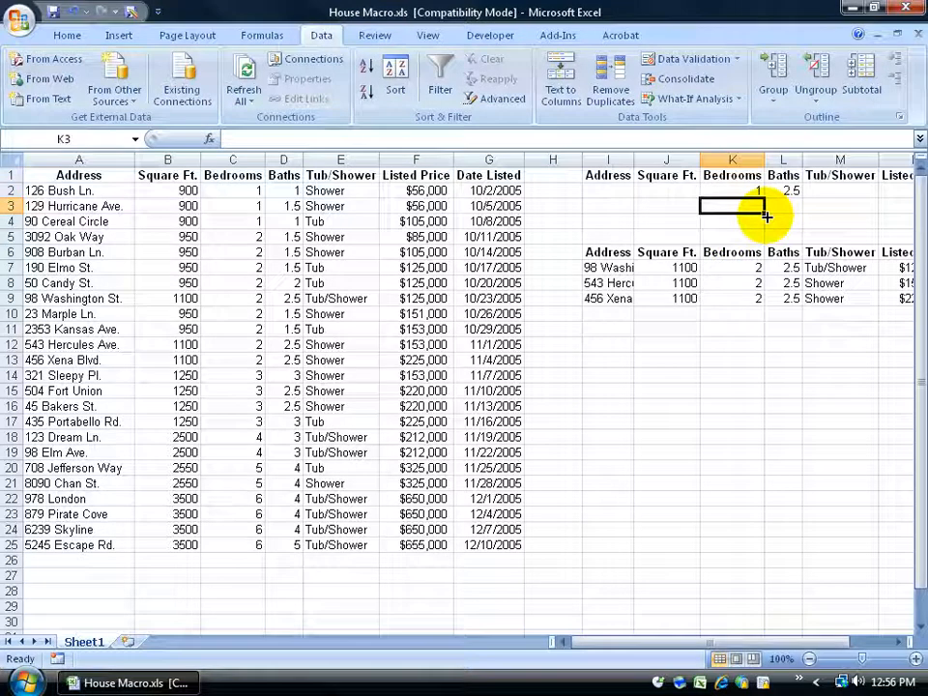
click(779, 190)
text(1.5)
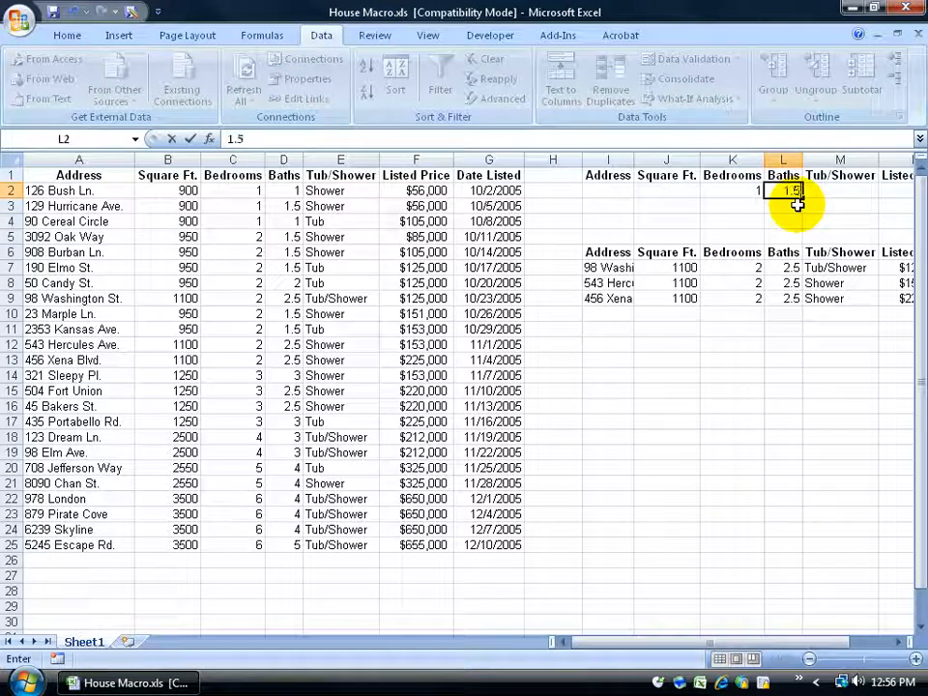
key(Return)
Delete the old extracted results in I6:P10
drag(618, 253, 853, 310)
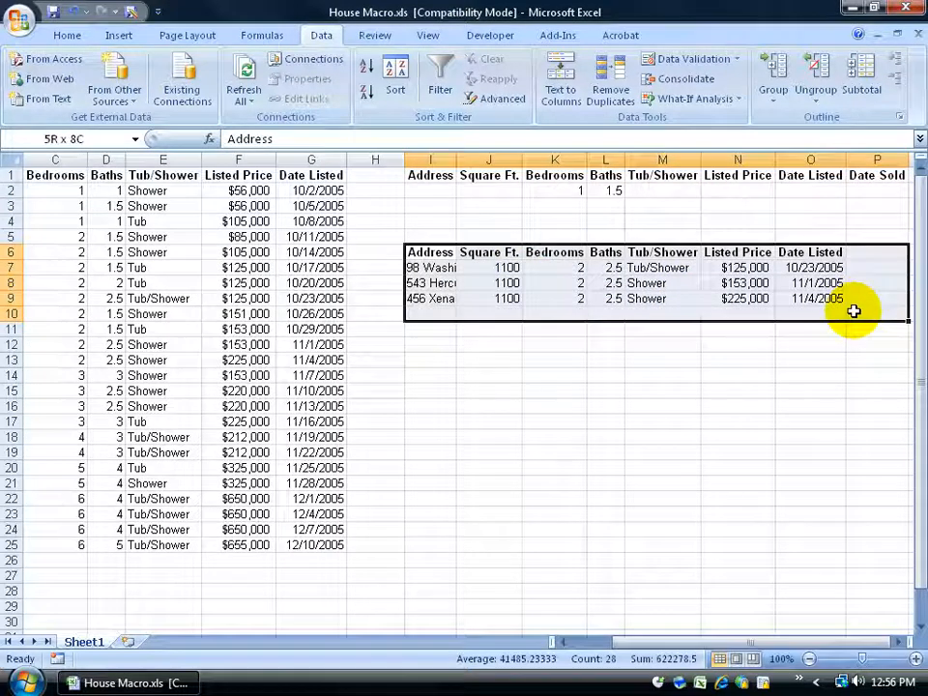
key(Delete)
click(391, 223)
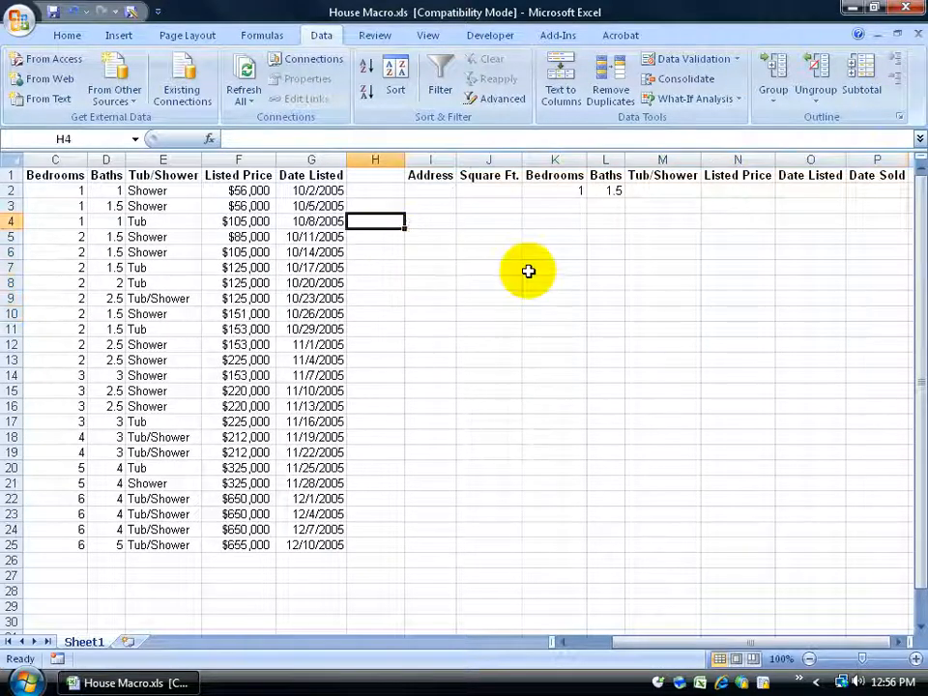
Run the Filter macro from View > Macros to extract the 129 Hurricane Ave. listing
click(428, 35)
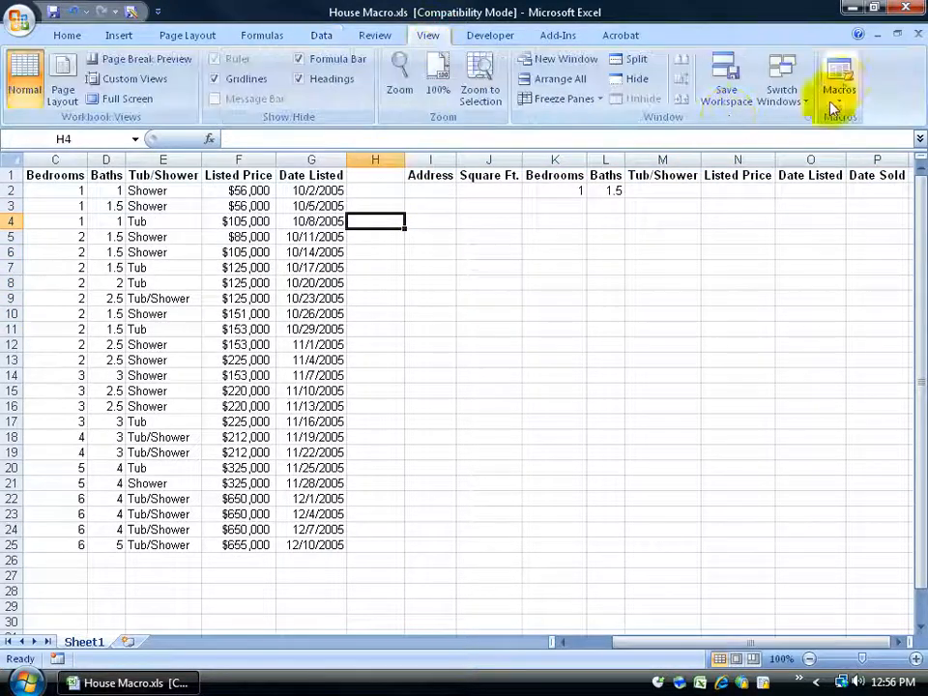
click(837, 78)
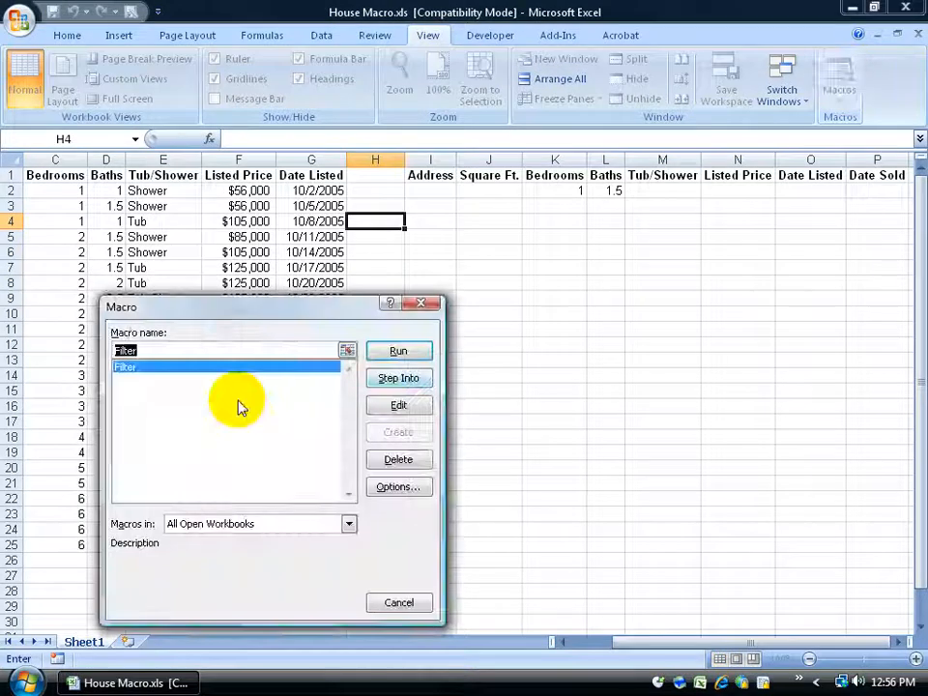
click(393, 352)
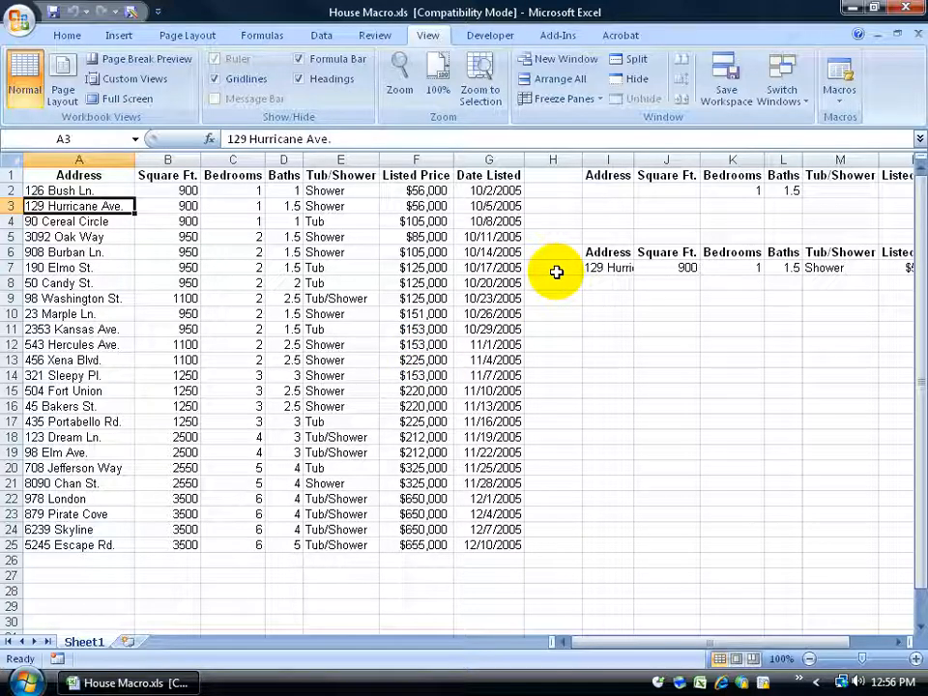
Delete the extracted rows I6:O7, select H4, and open the Record Macro dialog
drag(764, 643, 818, 649)
drag(438, 253, 836, 268)
key(Delete)
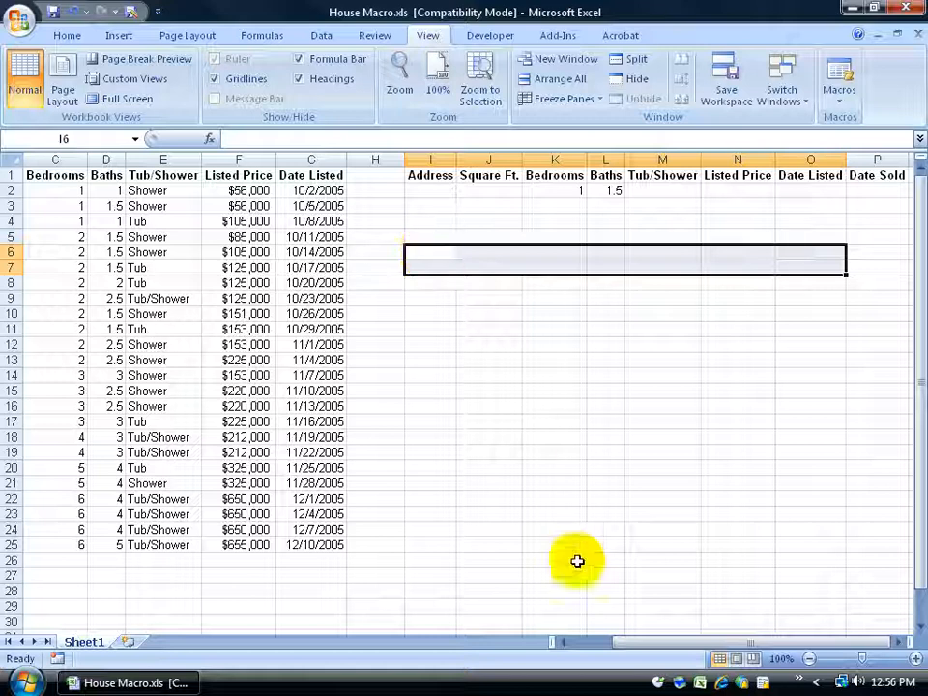
drag(633, 645, 588, 647)
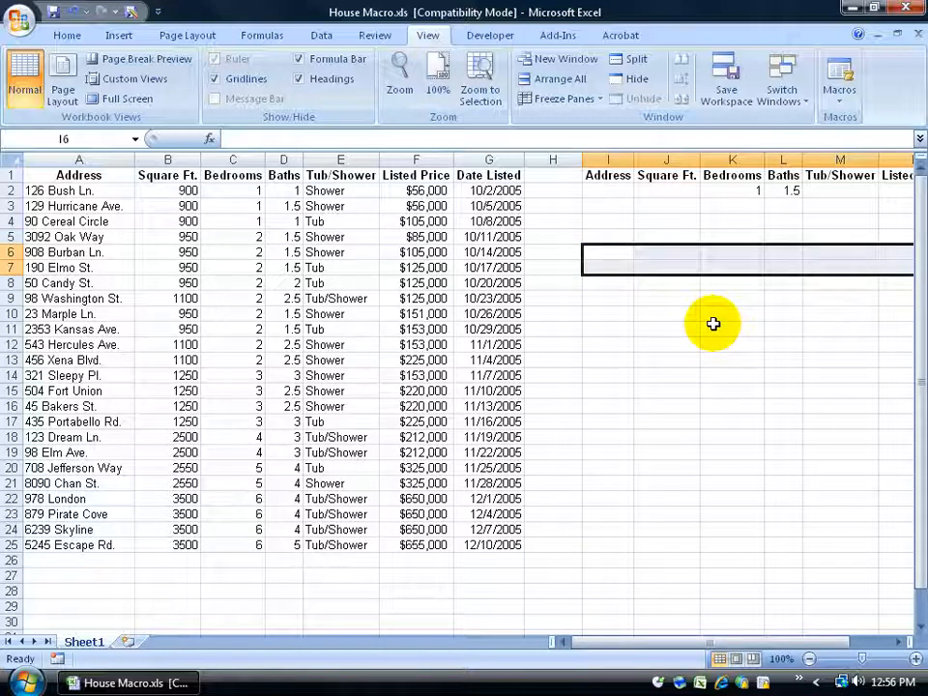
click(553, 188)
click(553, 219)
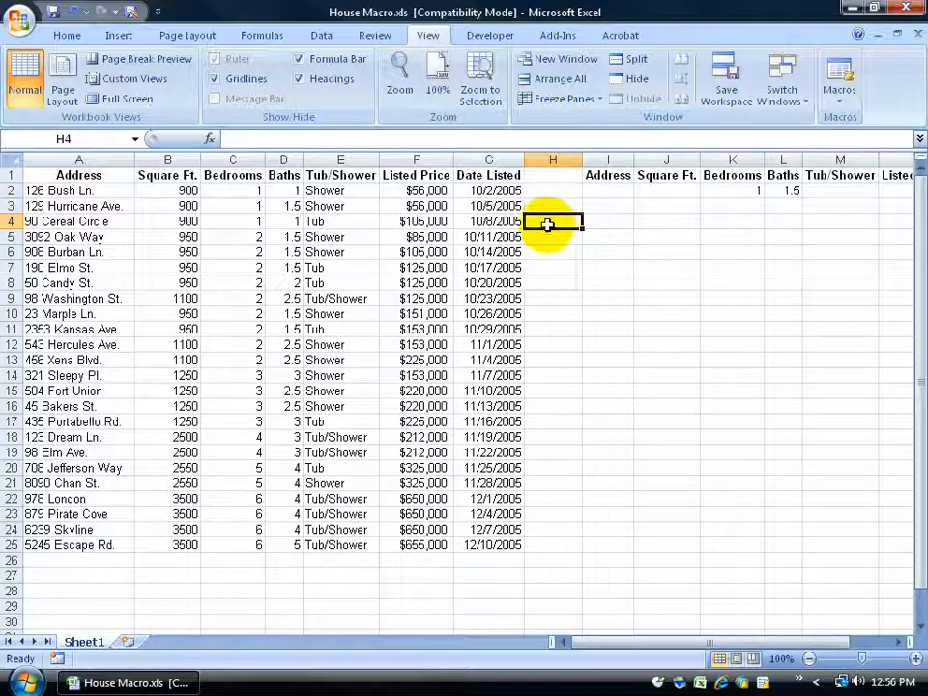
click(58, 658)
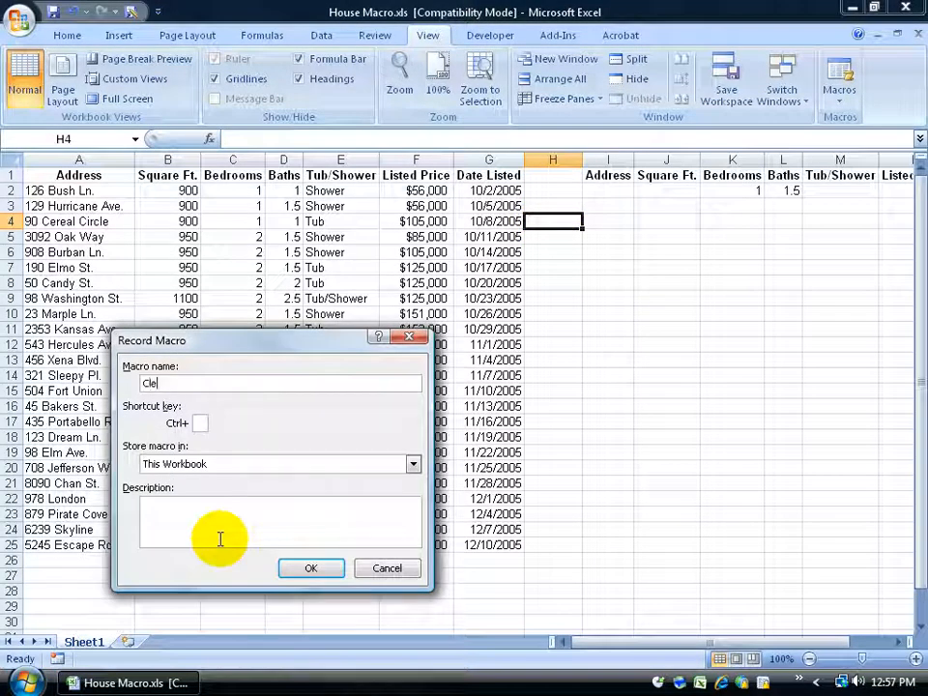
Start recording a macro named Clear and select the results area from I6 down to P30
text(Clear)
click(308, 568)
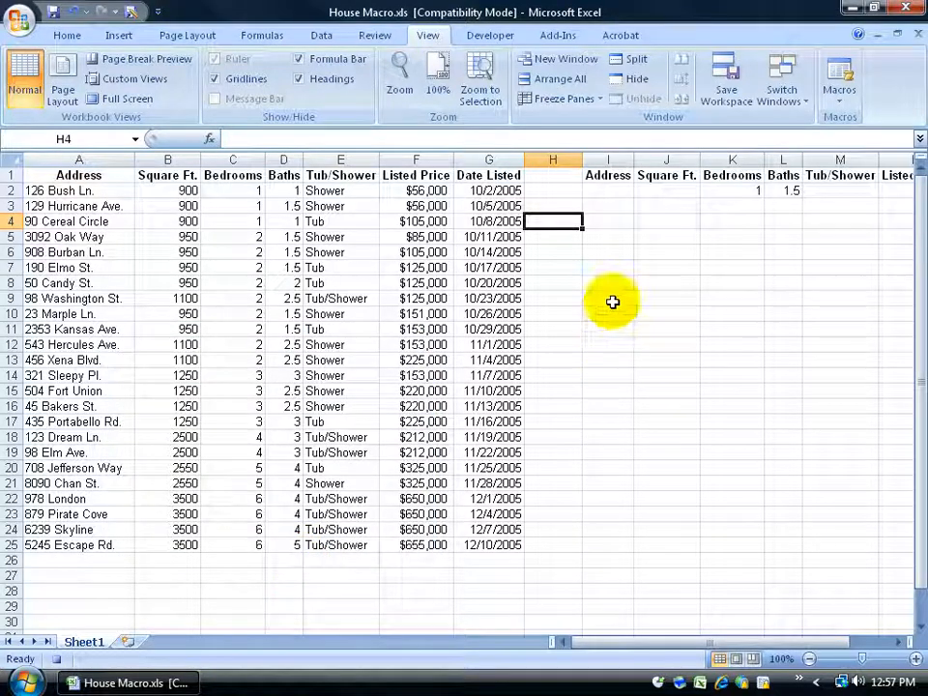
click(617, 268)
click(613, 249)
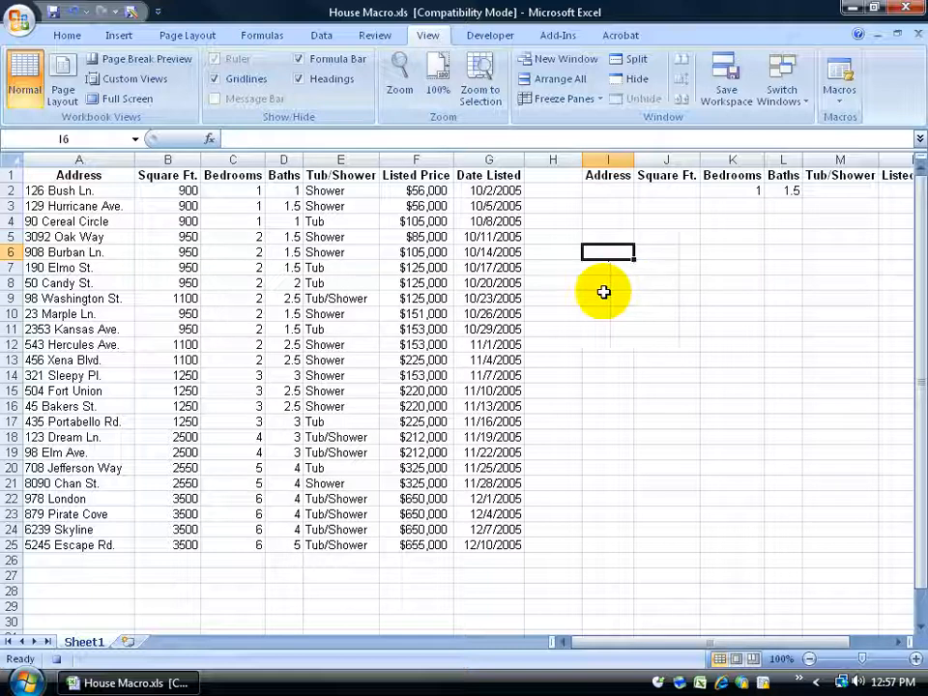
drag(621, 251, 726, 255)
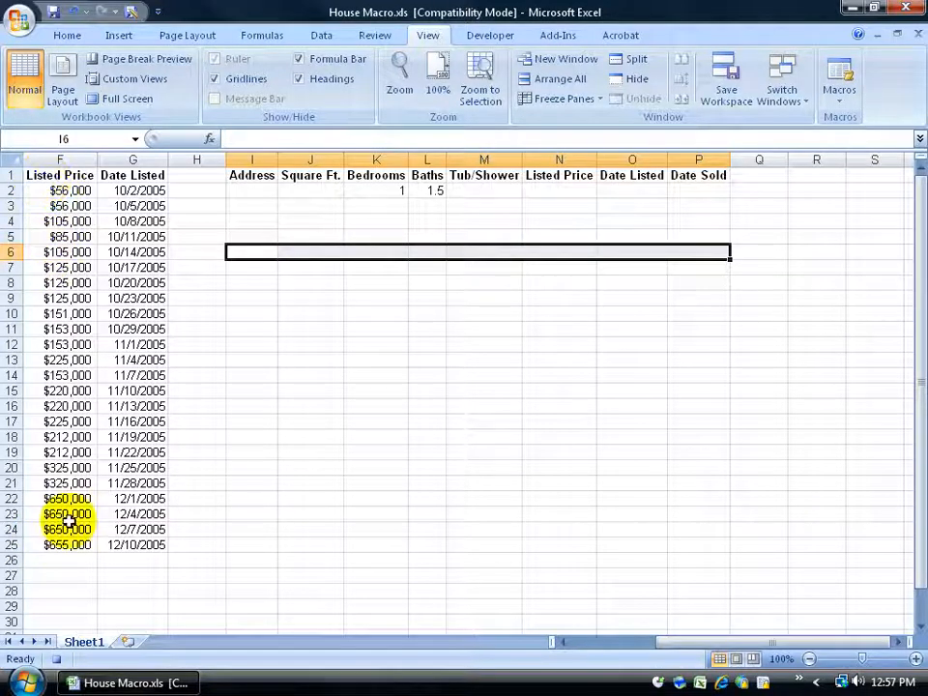
drag(250, 251, 699, 632)
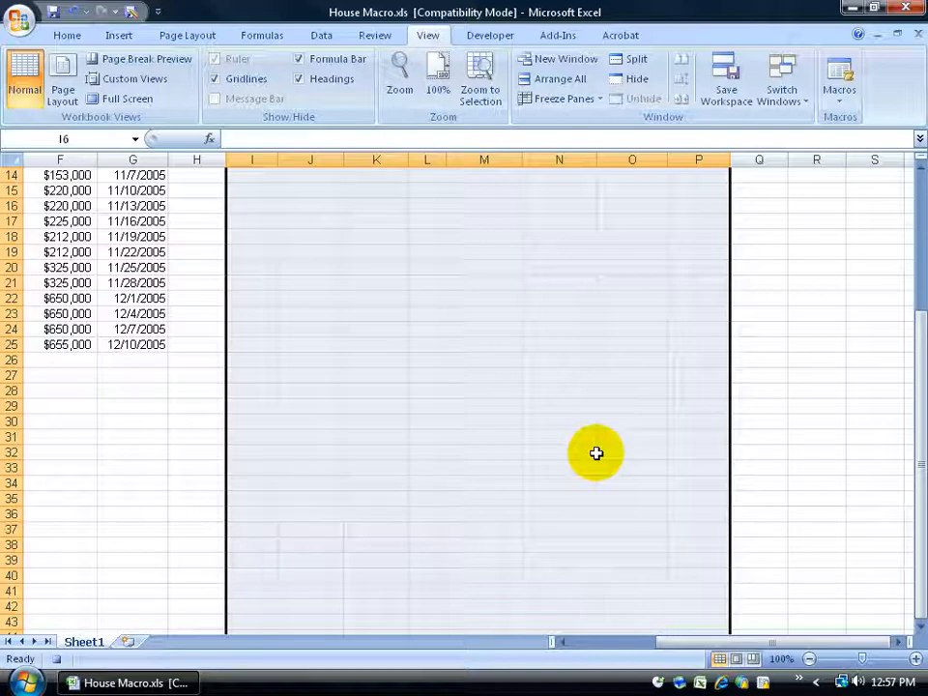
scroll(596, 453, up, 5)
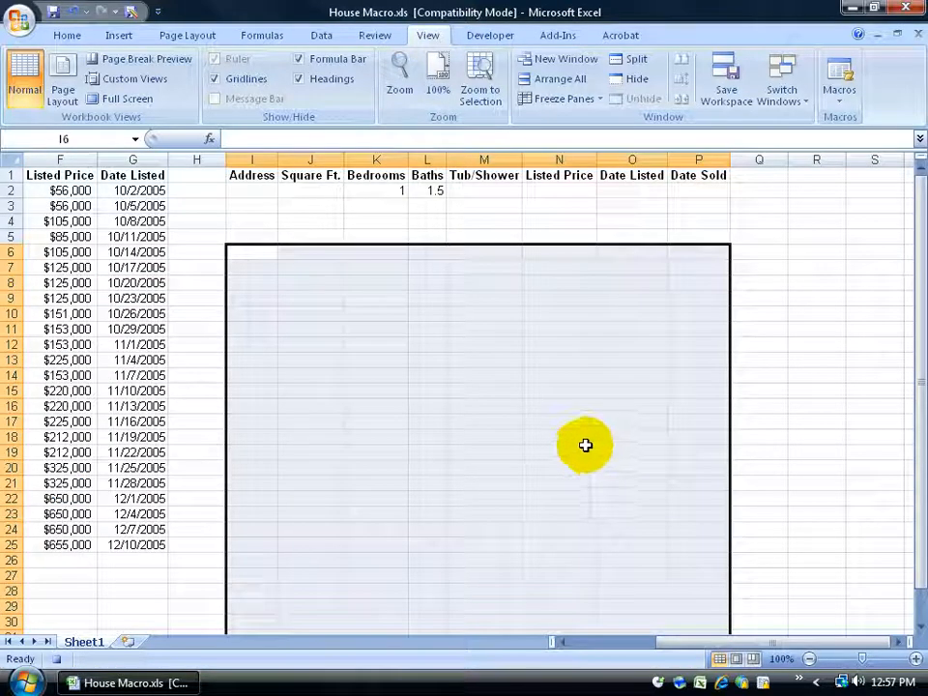
Stop recording the Clear macro and select cell G5
click(58, 659)
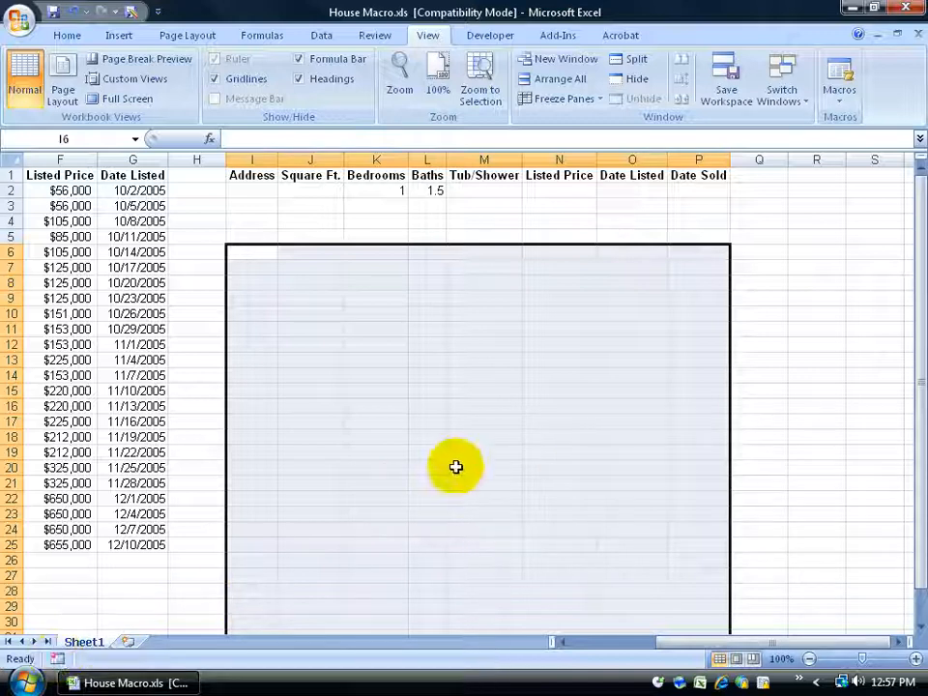
click(103, 233)
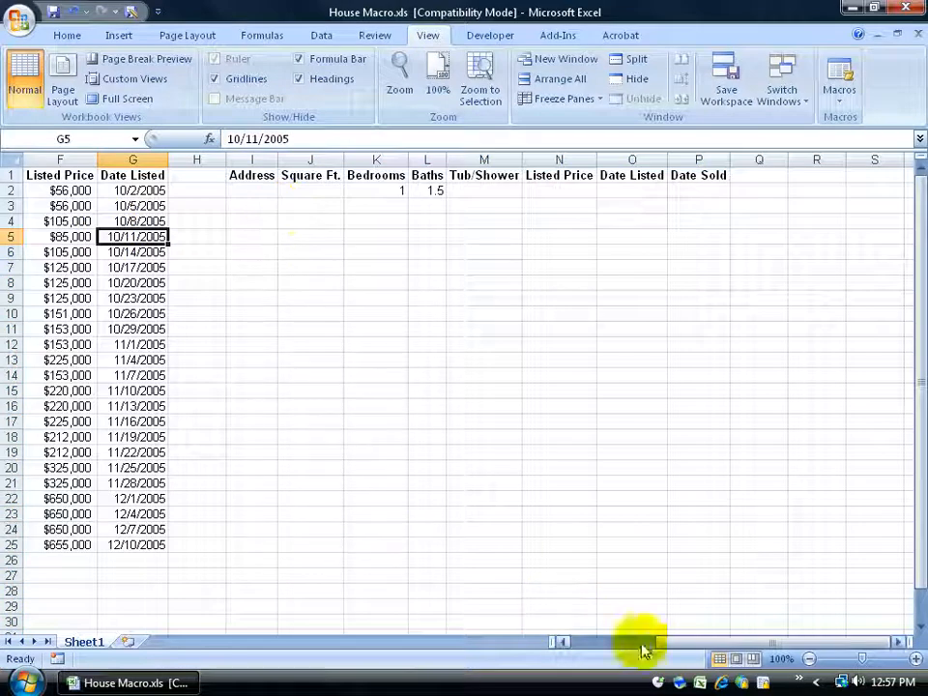
drag(673, 646, 618, 646)
Set the criteria to 3 bedrooms in K2 and 3 baths in L2
click(754, 190)
text(3)
key(Tab)
text(3)
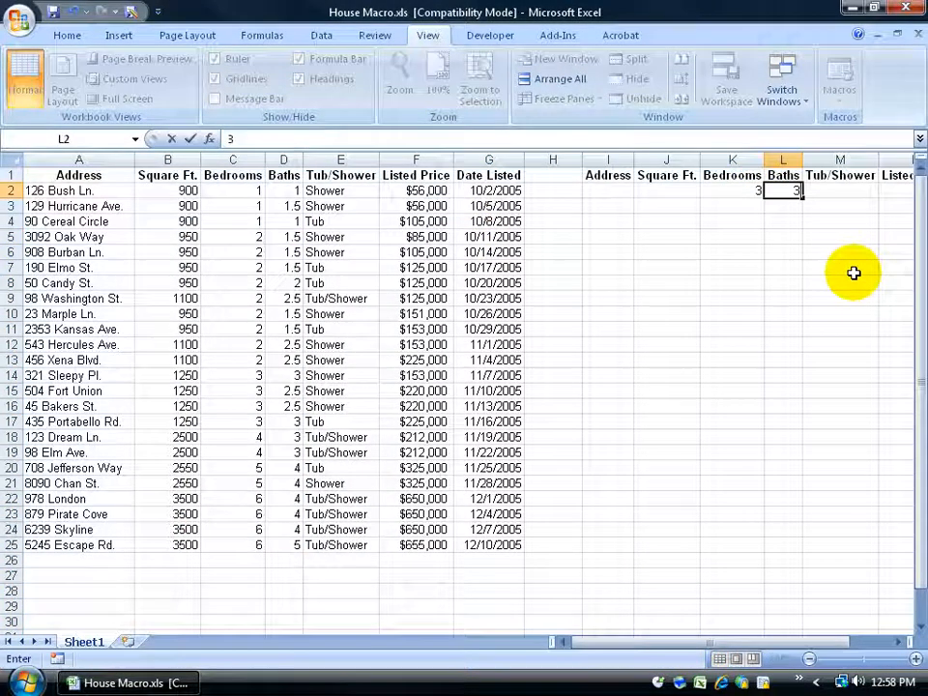
key(Return)
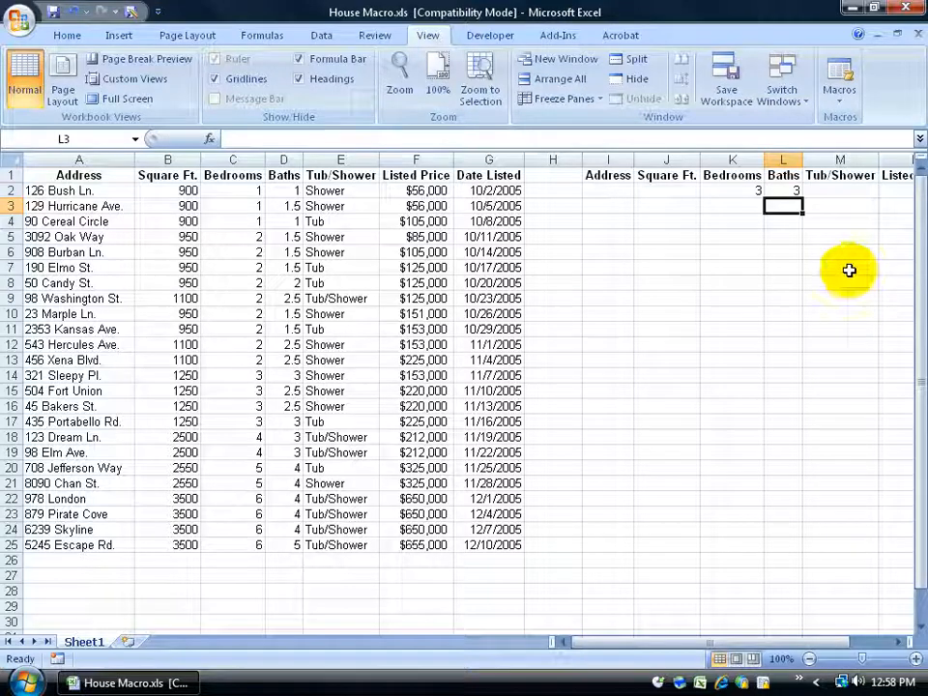
Run the Filter macro, then the Clear macro, leaving the results area empty
click(839, 75)
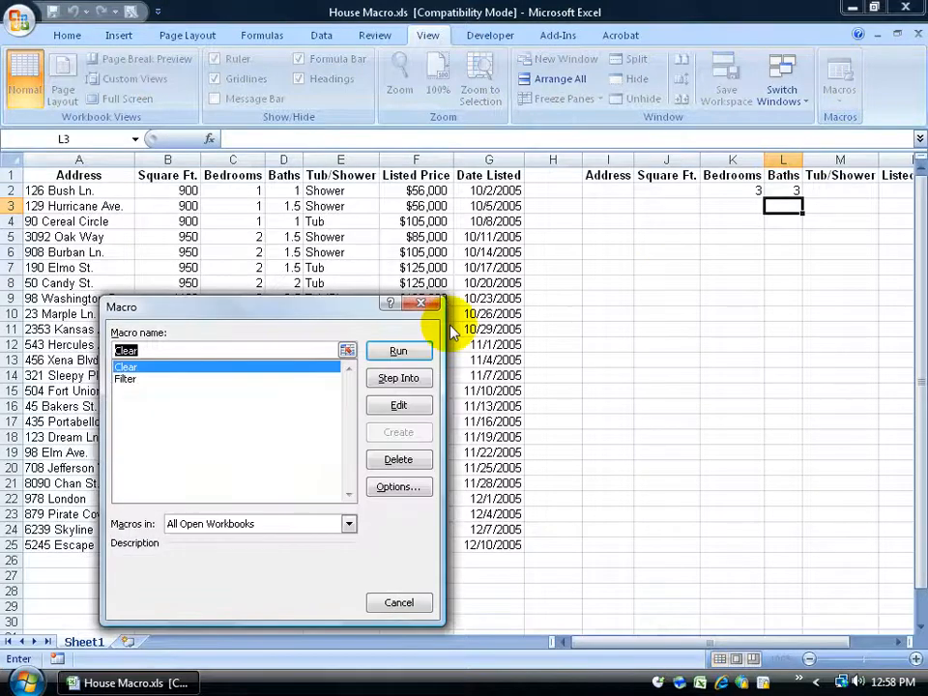
click(162, 380)
click(378, 350)
click(839, 67)
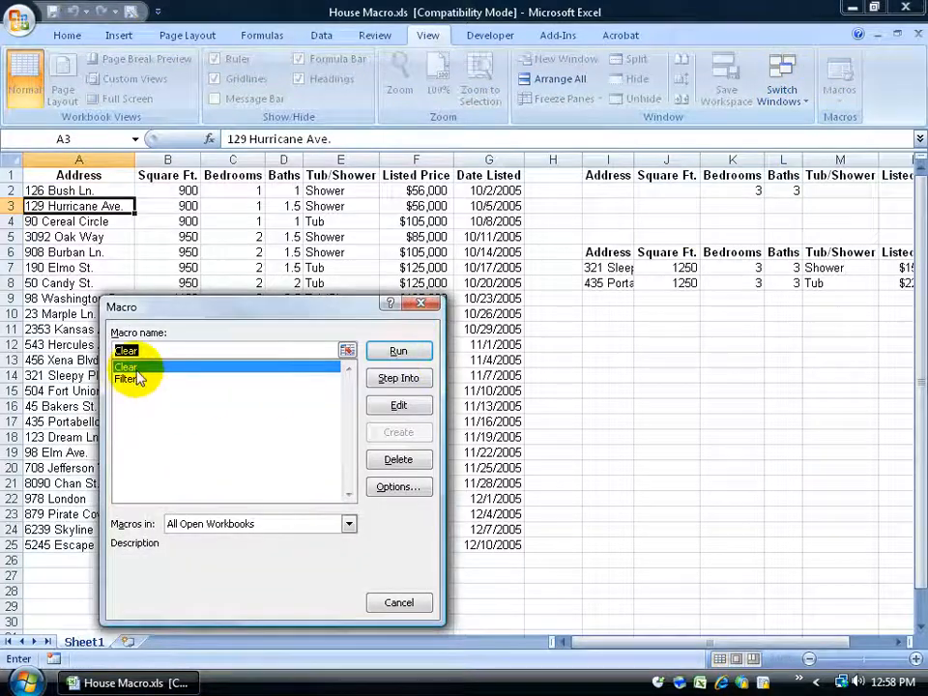
click(396, 353)
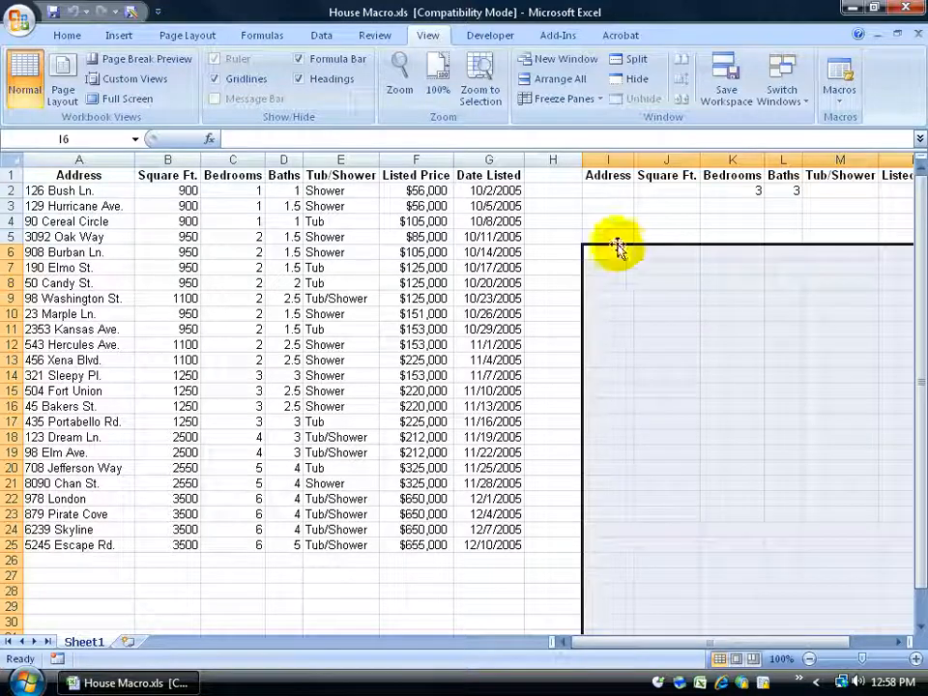
click(557, 190)
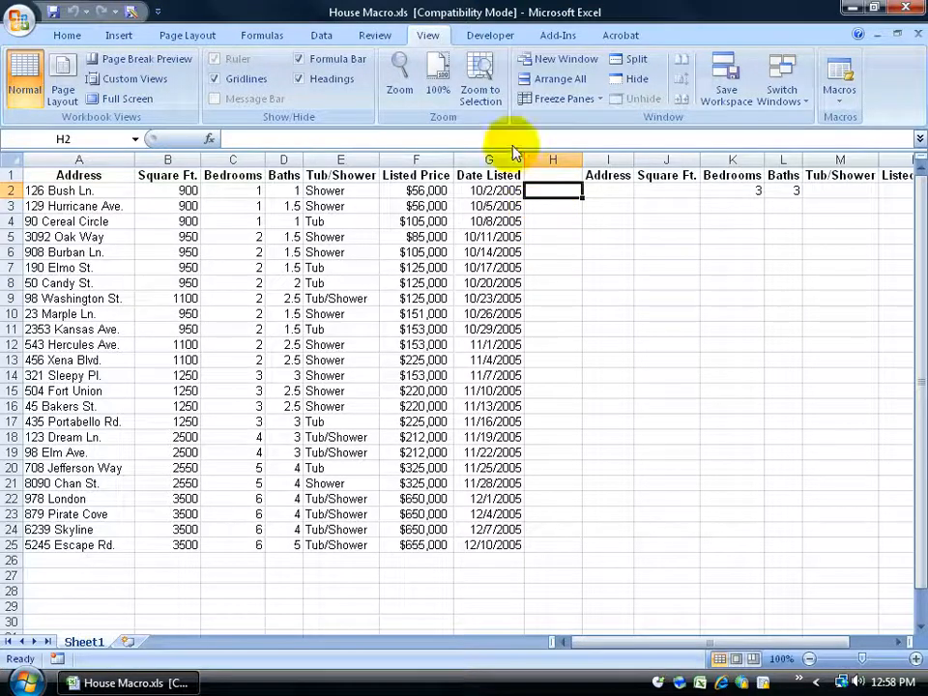
click(484, 39)
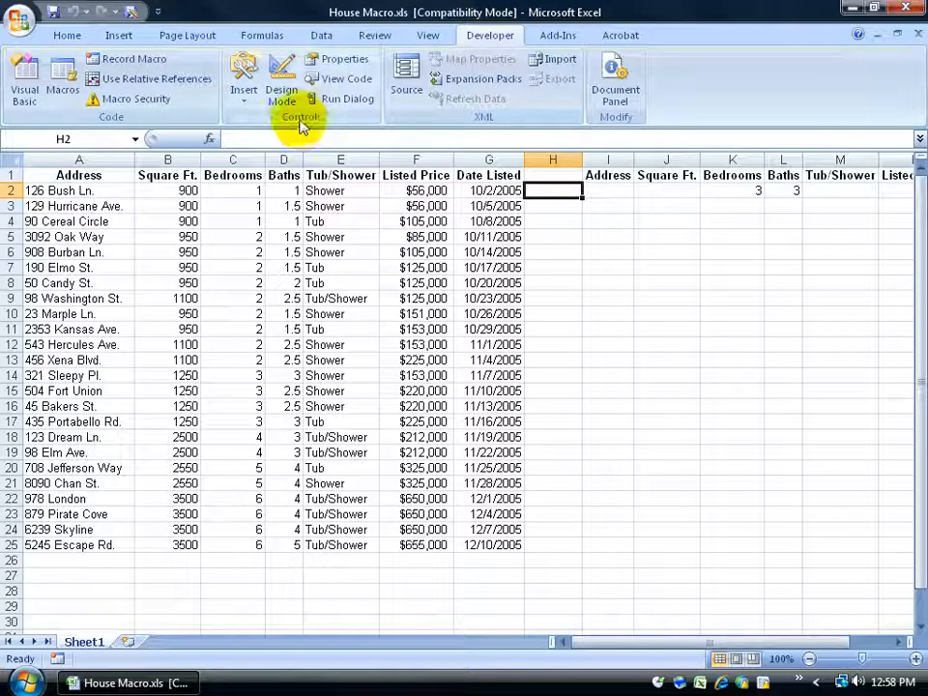
Draw a form-control button over H1:H2 and assign it the Filter macro
click(243, 91)
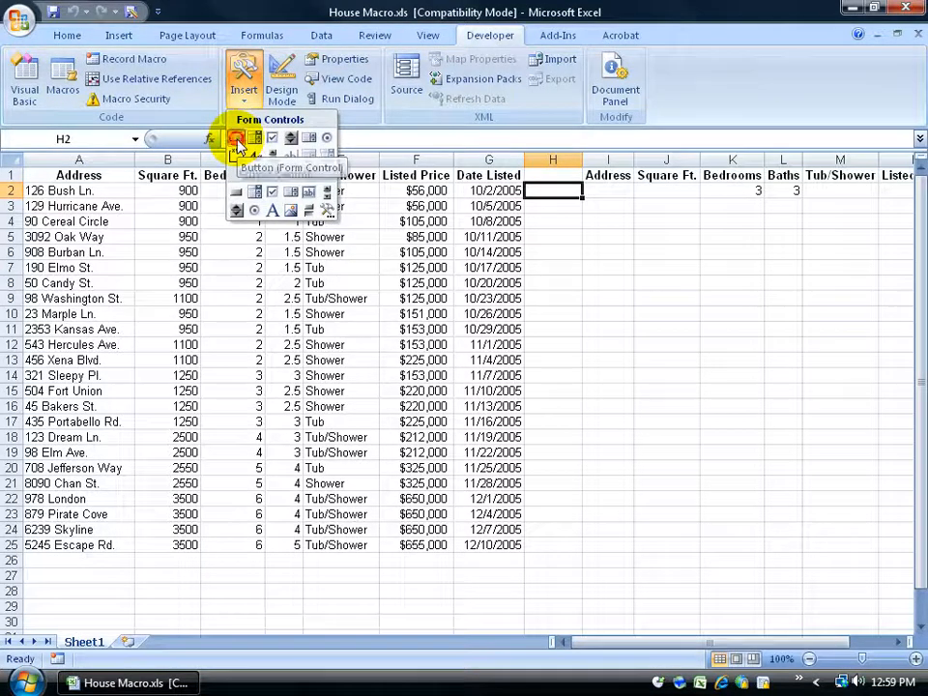
click(236, 141)
drag(526, 175, 583, 205)
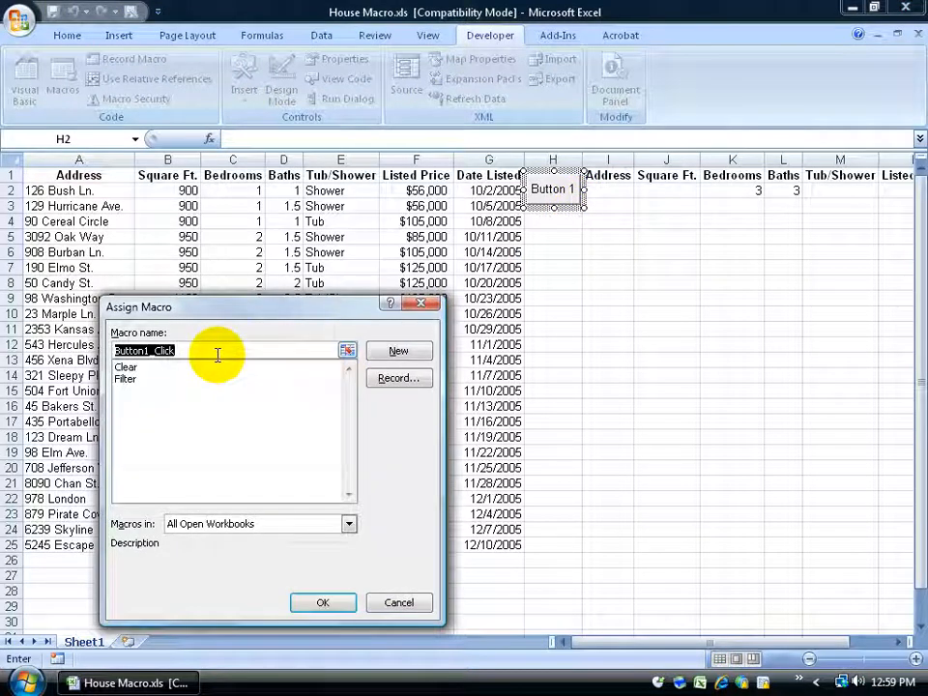
click(126, 380)
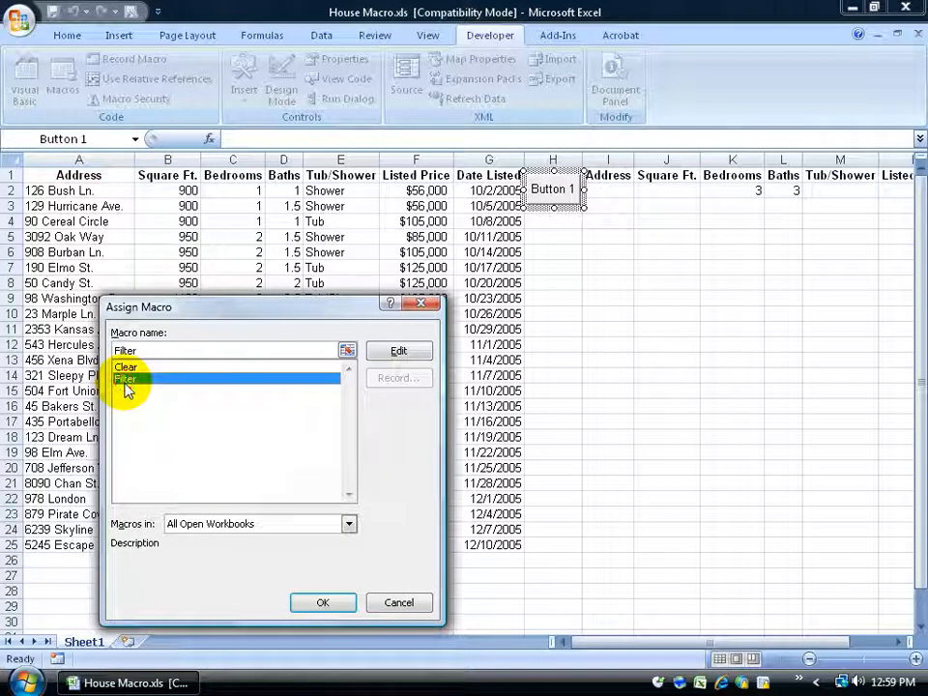
click(325, 603)
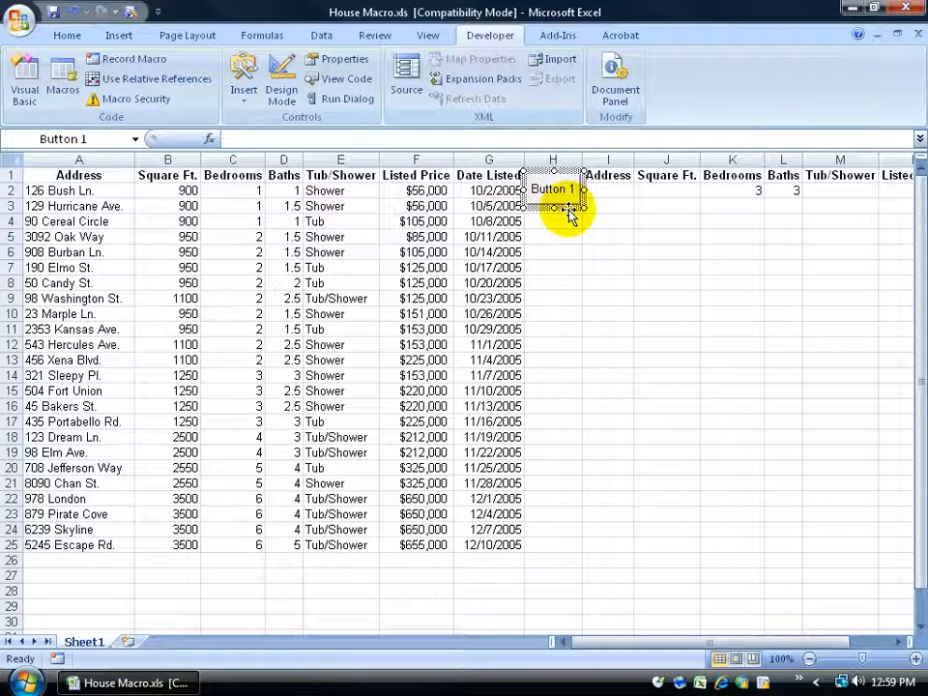
Replace the button's default caption with 'Filter'
drag(576, 189, 531, 189)
click(530, 191)
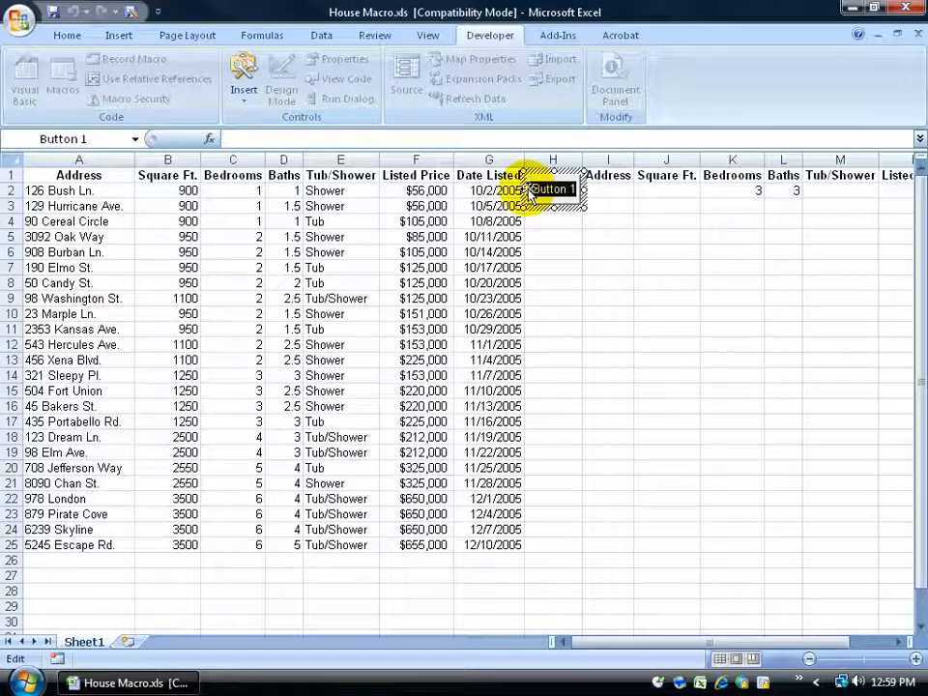
text(Filter)
click(596, 241)
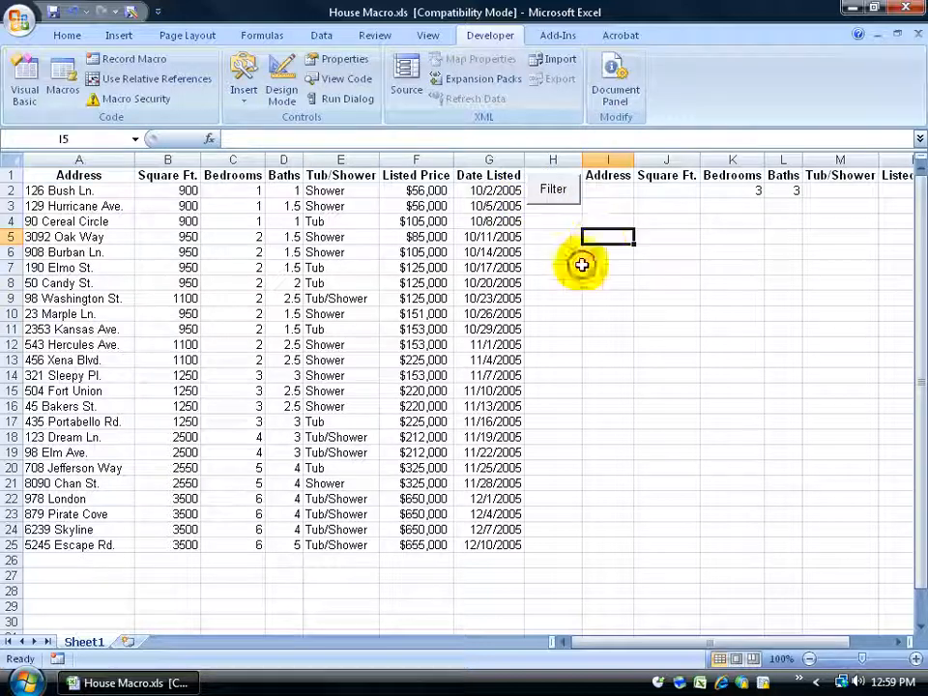
right_click(556, 198)
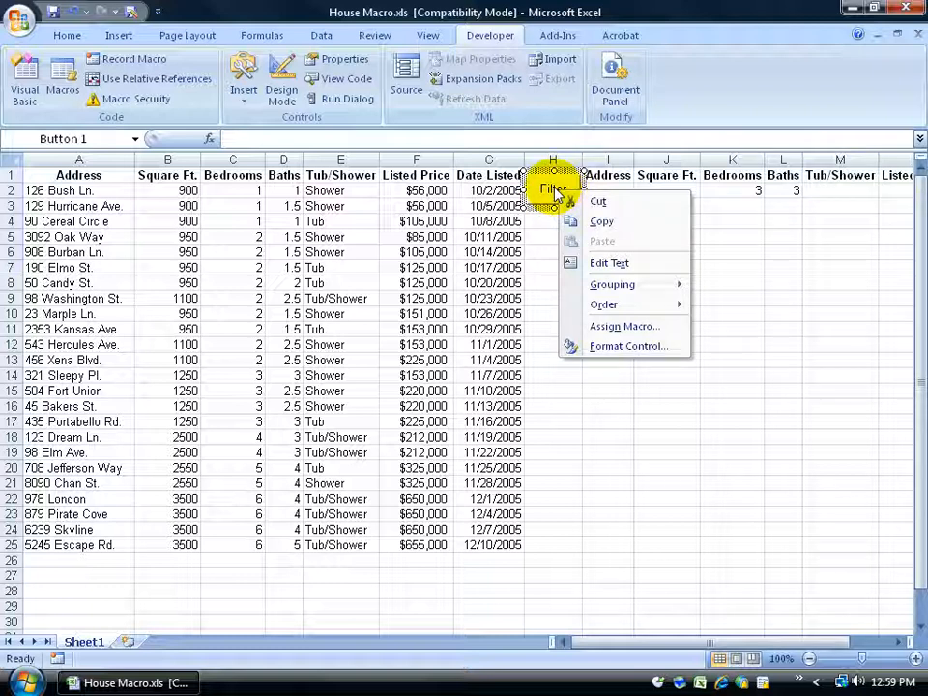
click(549, 189)
click(546, 188)
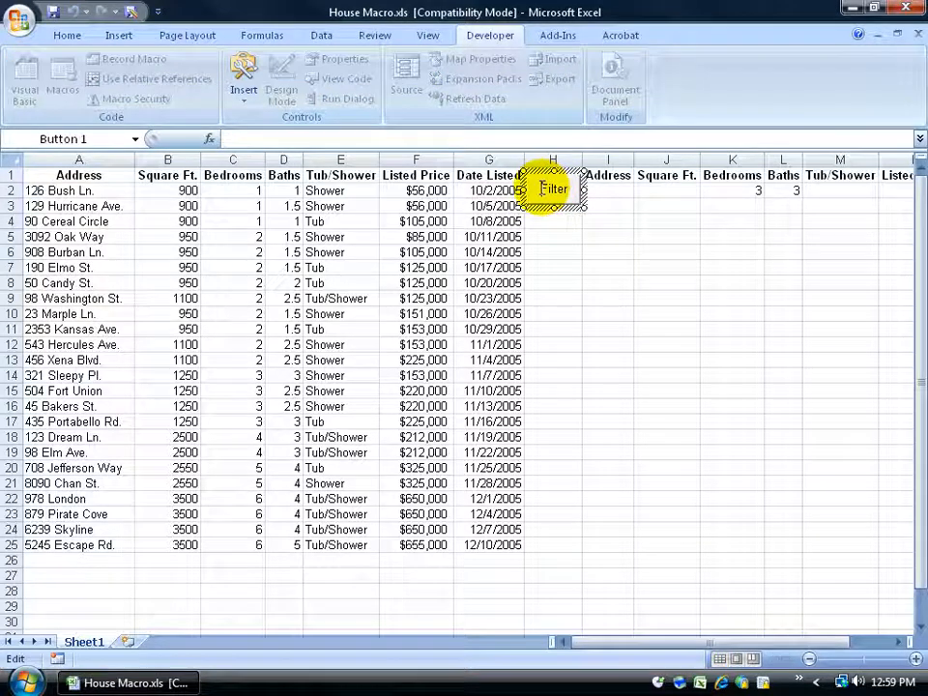
drag(542, 189, 570, 187)
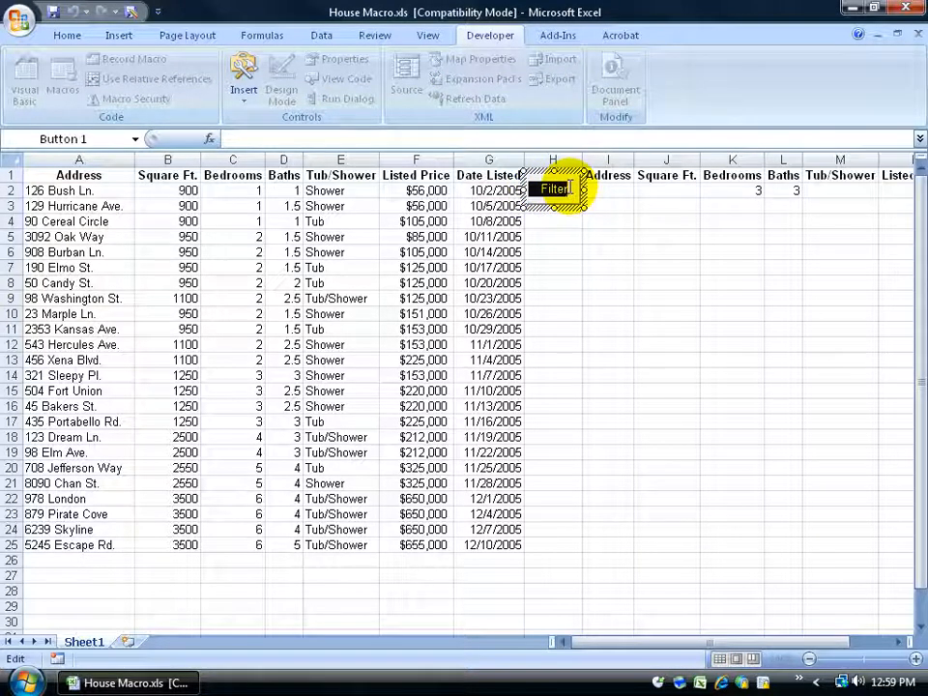
click(564, 236)
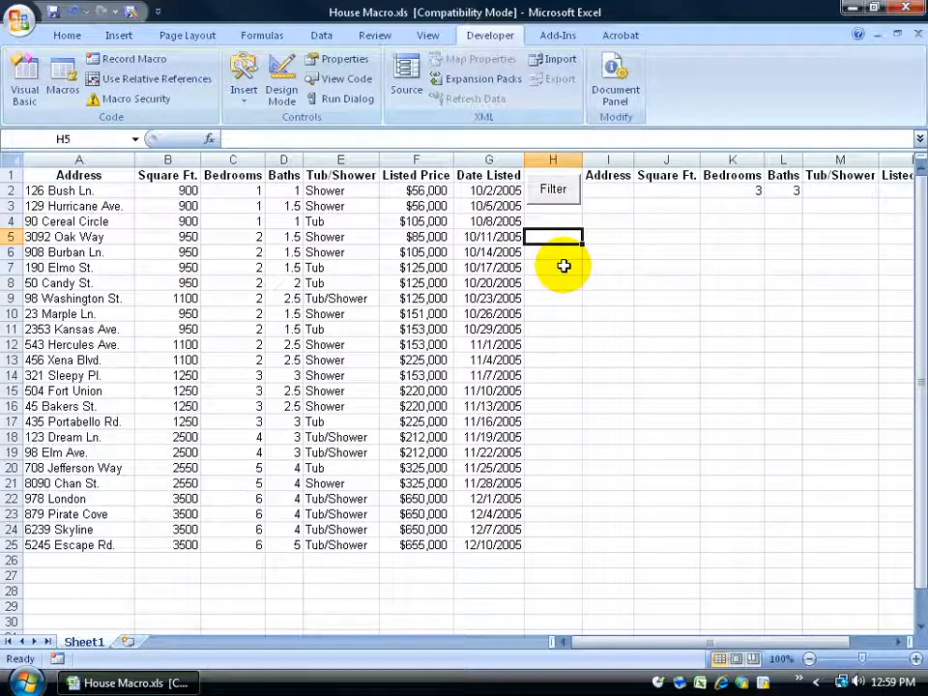
Draw a second button just below Filter and assign it the Clear macro
click(243, 95)
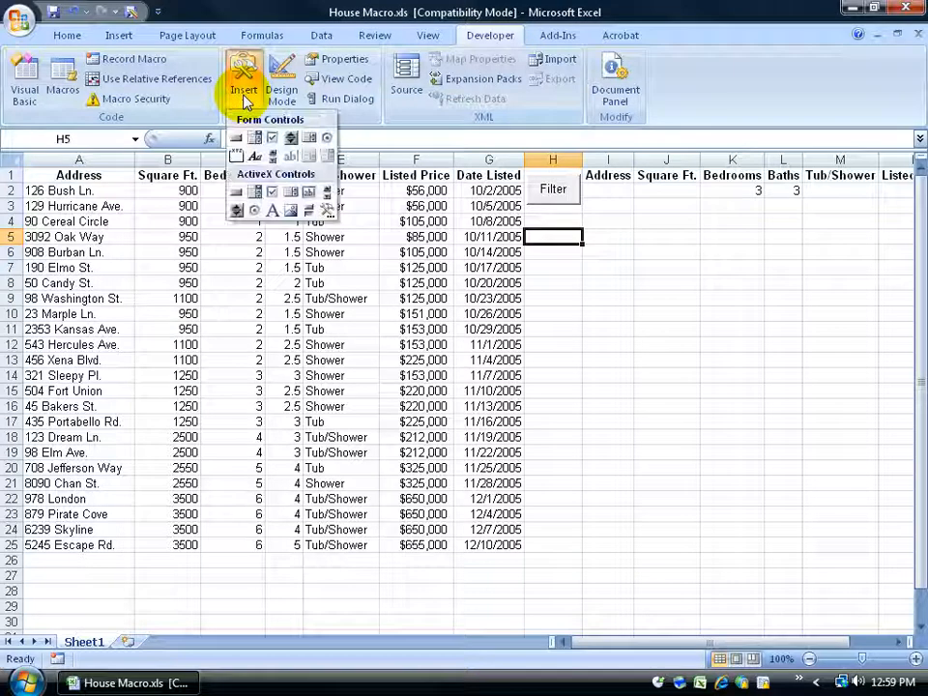
click(236, 137)
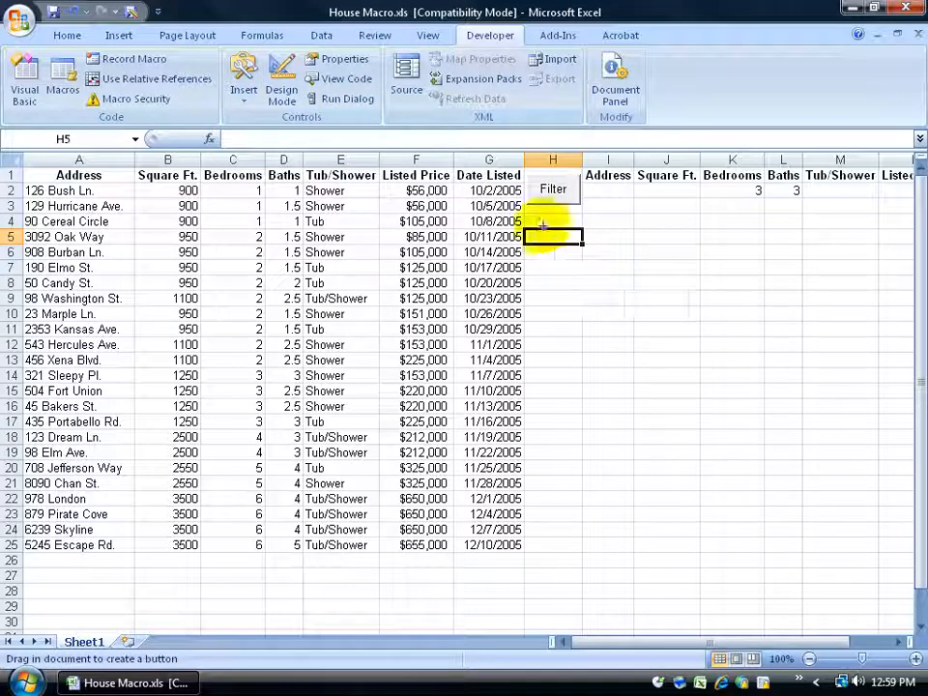
drag(531, 216, 583, 249)
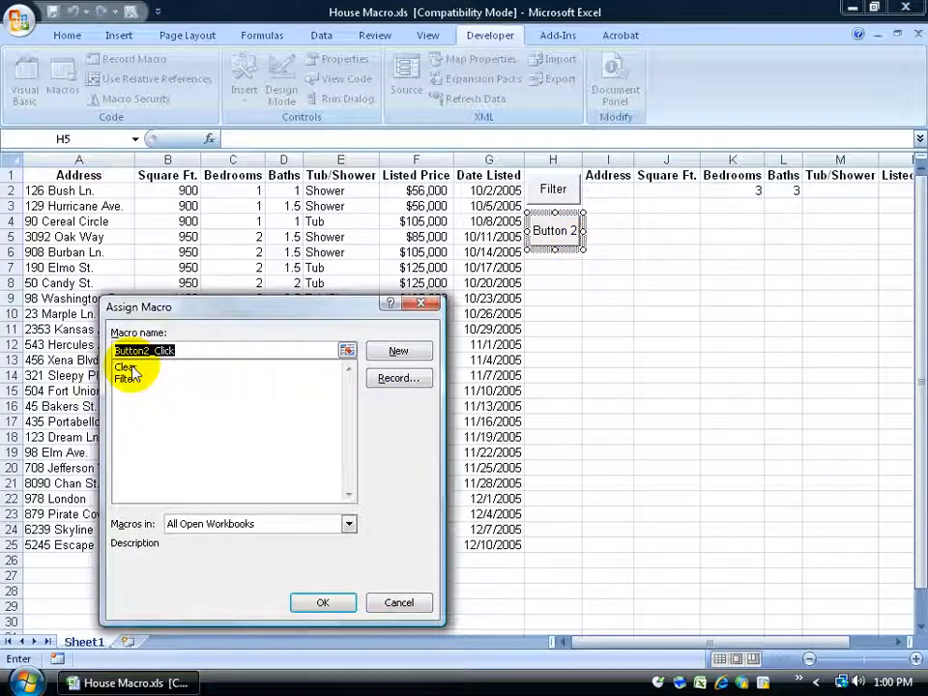
click(129, 368)
click(326, 603)
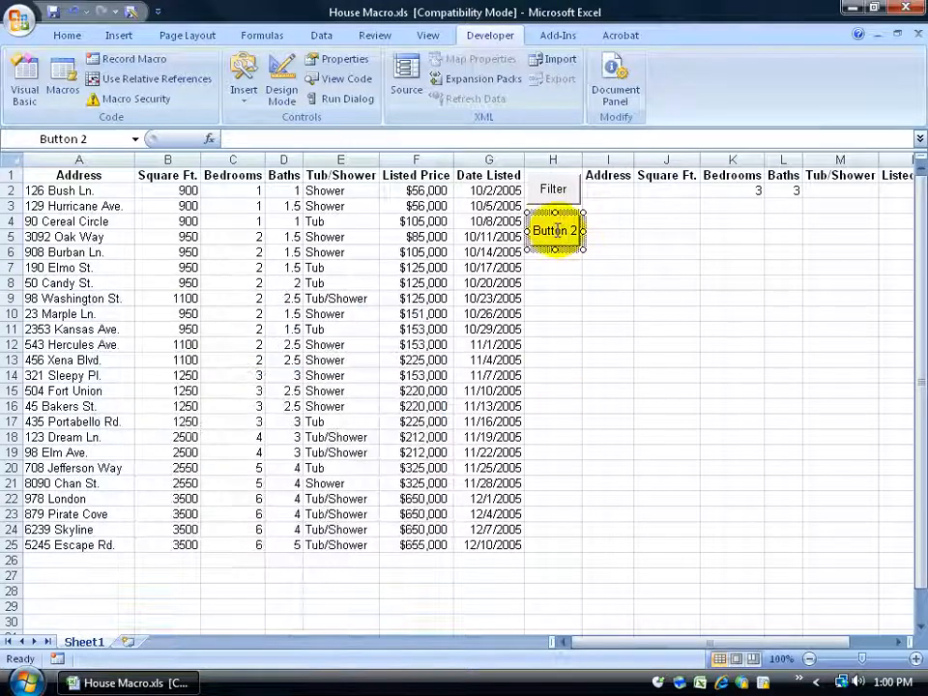
Caption the new button 'Clear' in font size 8
drag(534, 230, 578, 230)
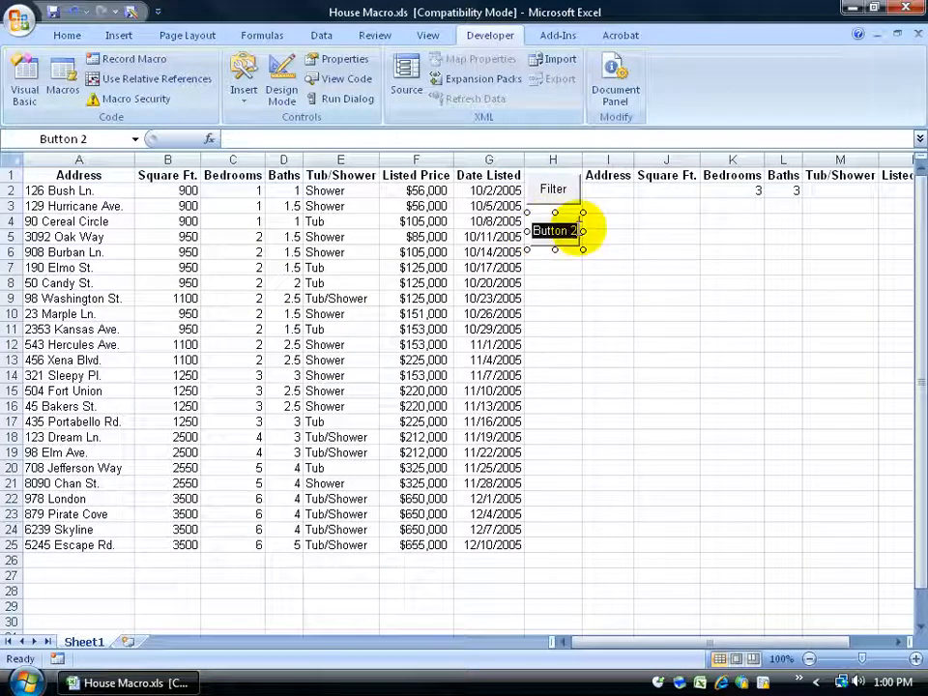
click(67, 35)
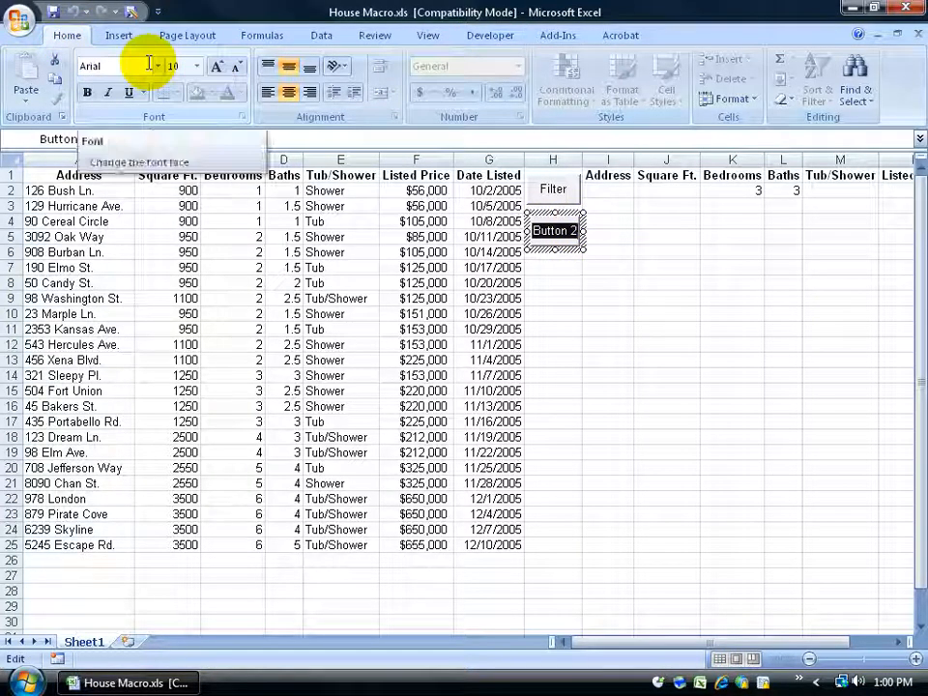
click(196, 67)
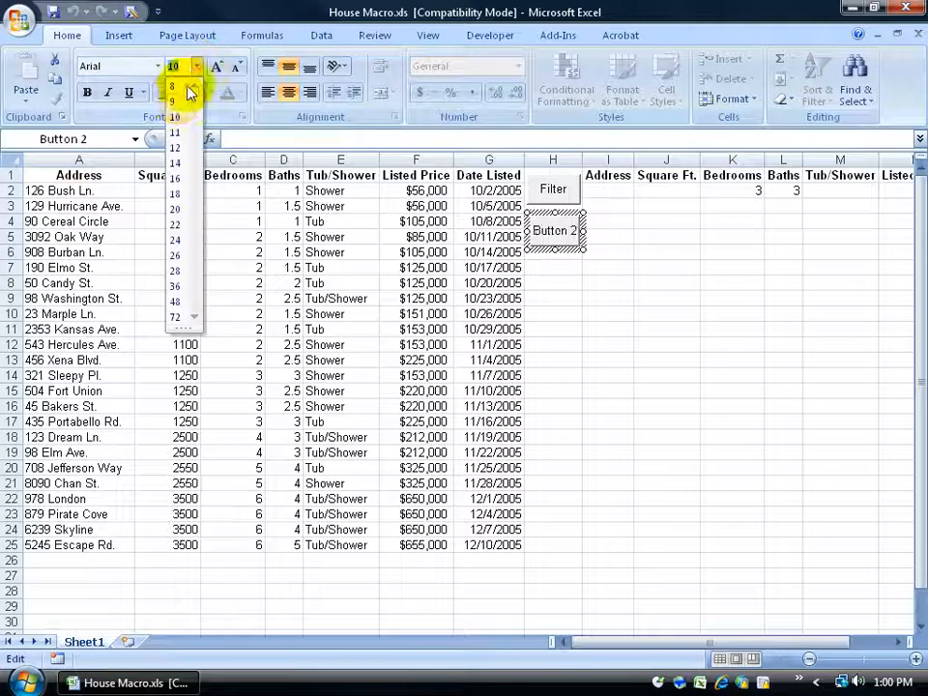
click(175, 100)
click(199, 67)
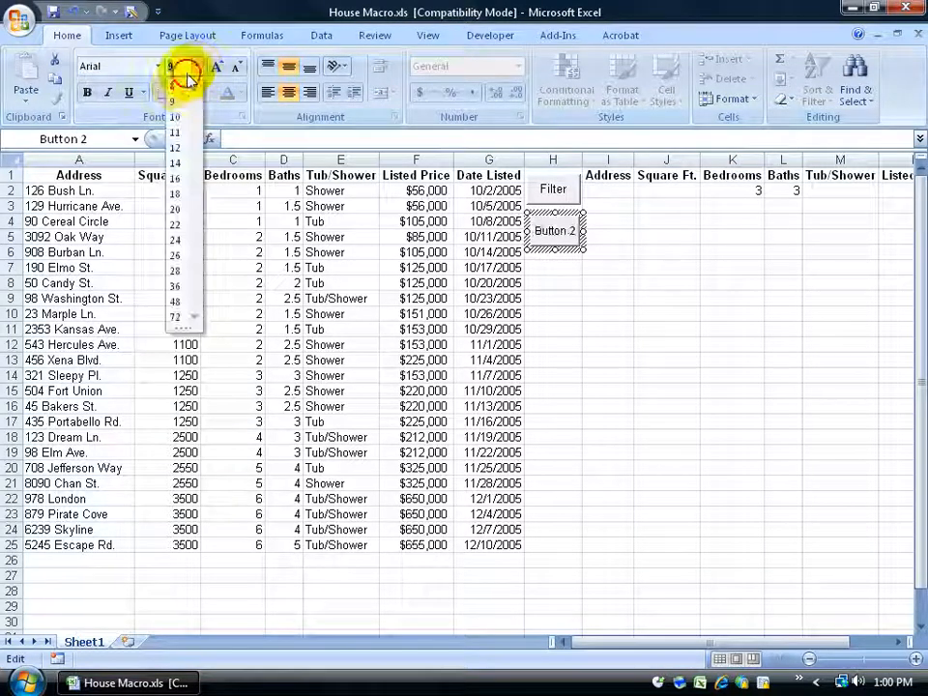
click(174, 86)
text(Clear)
click(559, 298)
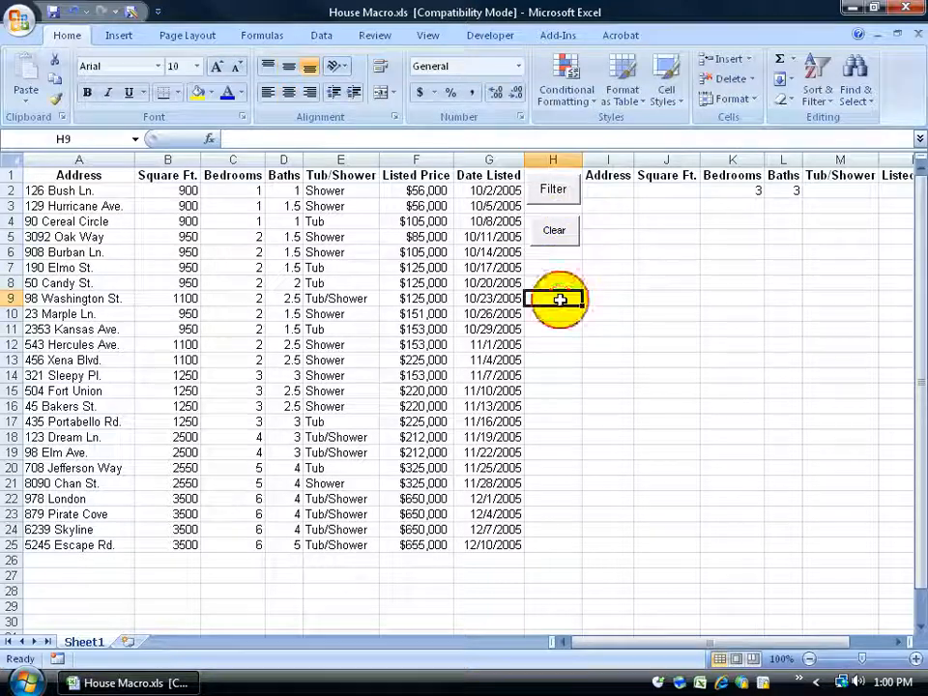
Test the Filter and Clear buttons twice each with the 3-bedroom, 3-bath criteria
click(559, 199)
click(555, 228)
click(555, 188)
click(554, 229)
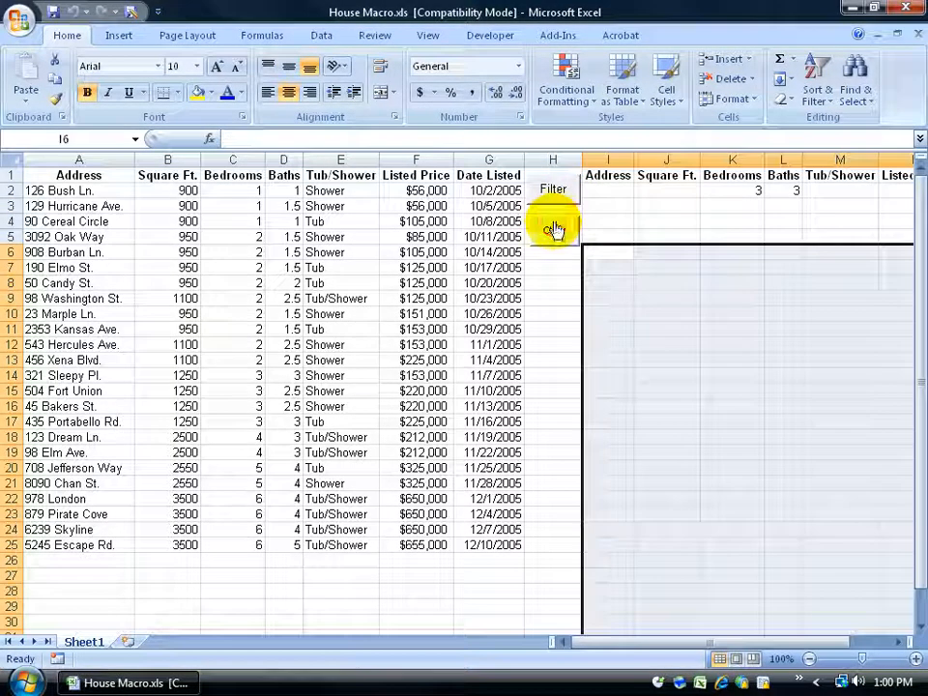
Set 5 bedrooms and 5 baths, run Filter, then Clear the empty results
click(759, 192)
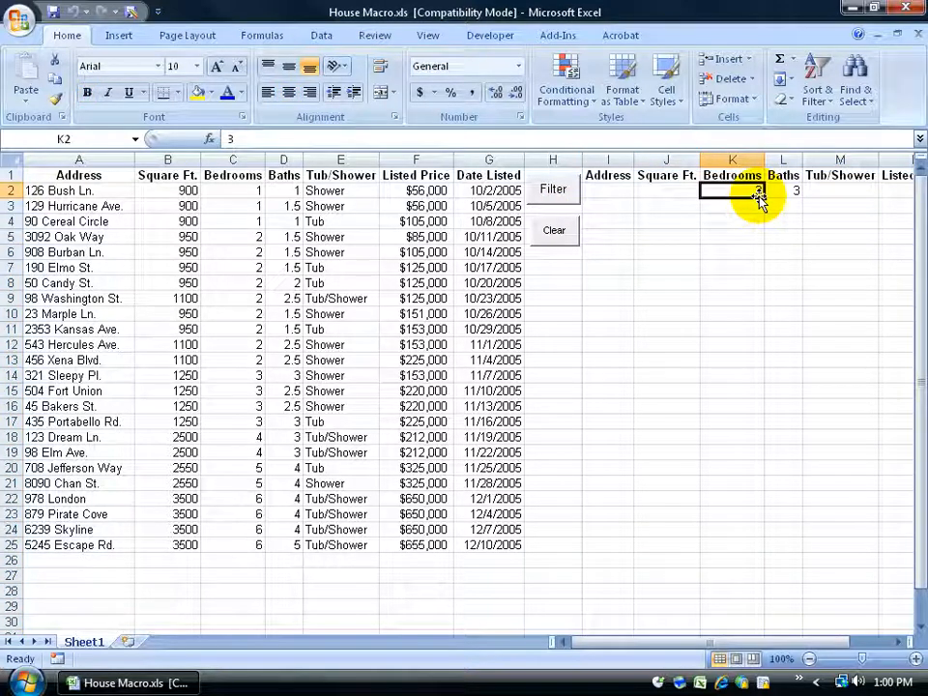
text(5)
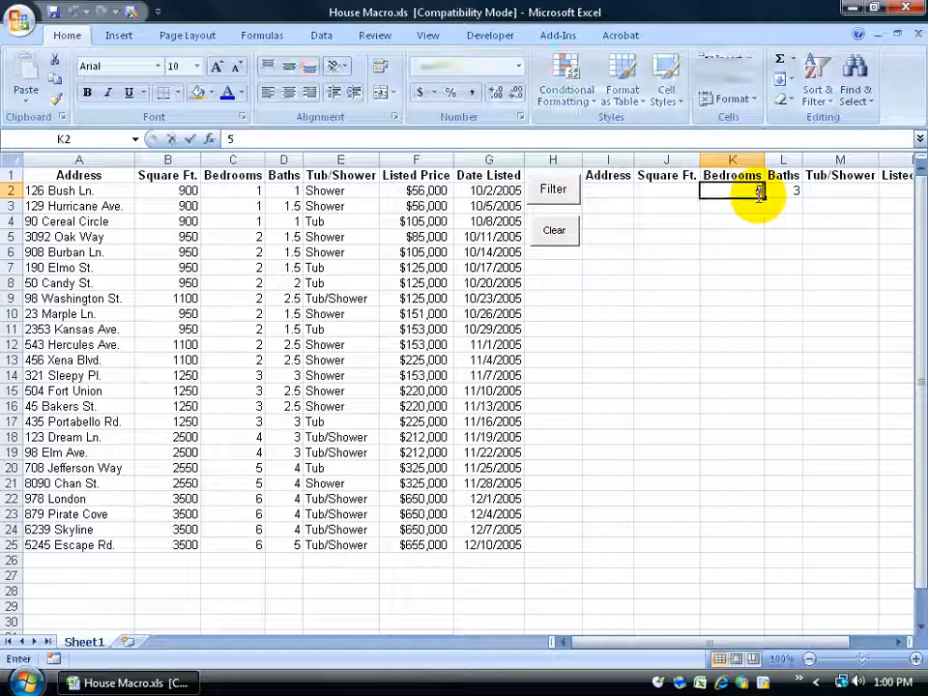
key(Tab)
text(5)
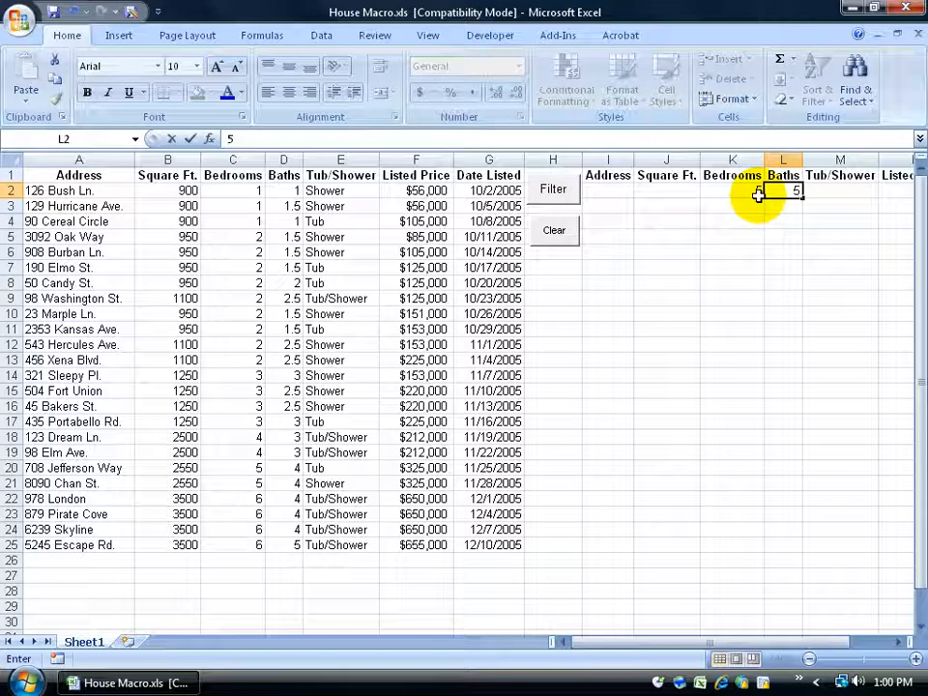
key(Tab)
click(554, 190)
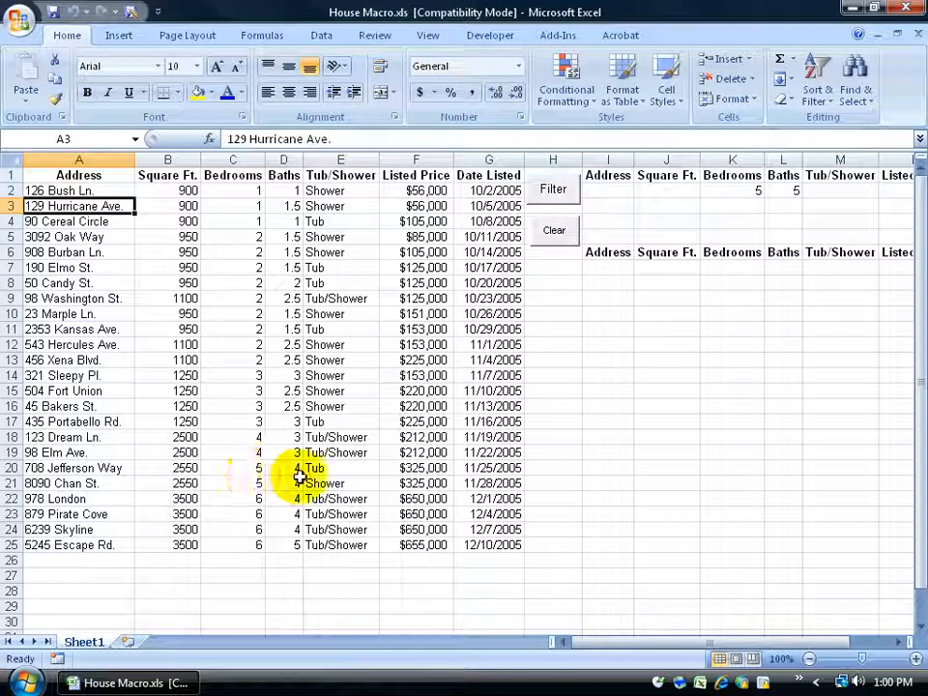
click(555, 231)
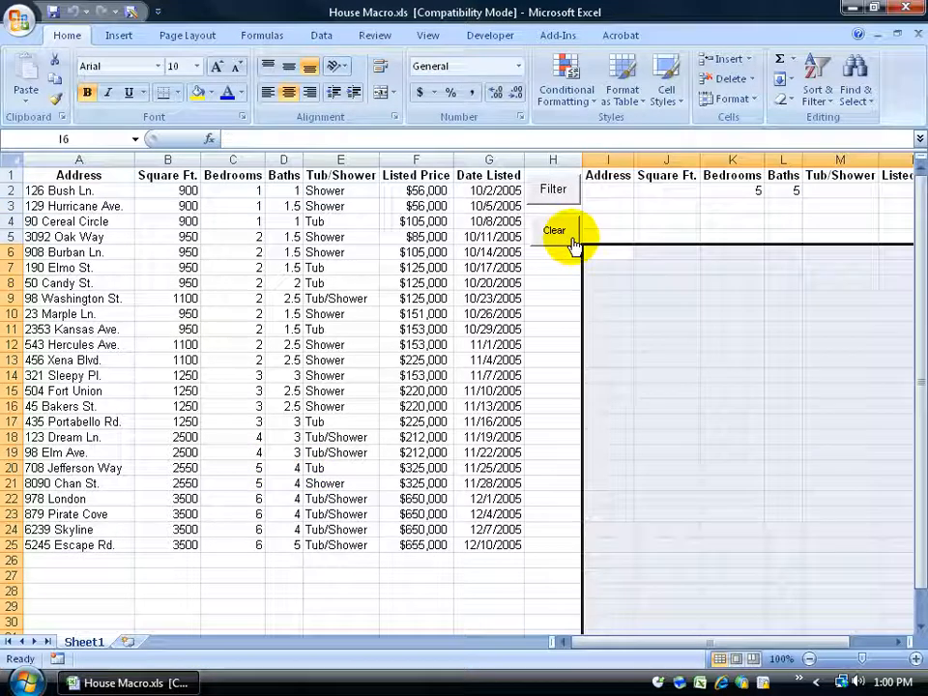
Change bedrooms to 6 and run Filter, copying the single matching listing to I6
click(750, 192)
text(6)
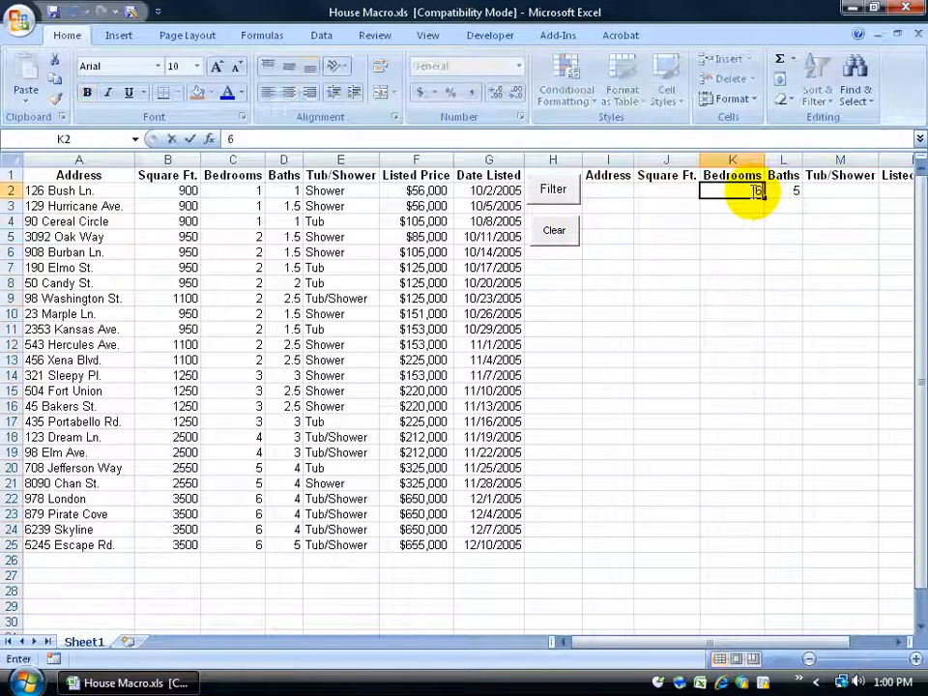
key(Return)
click(562, 197)
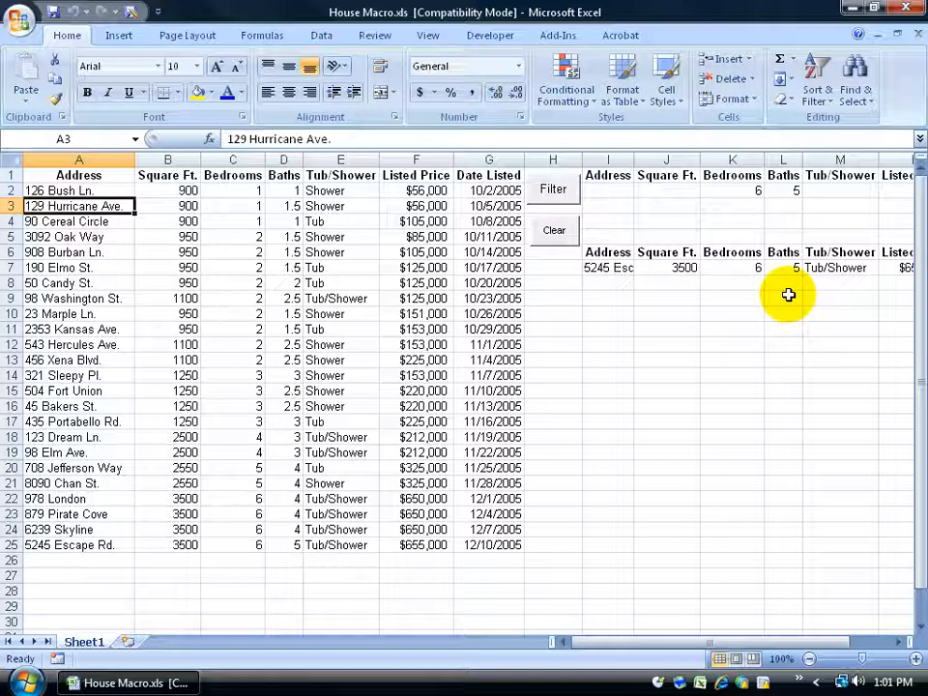
click(321, 35)
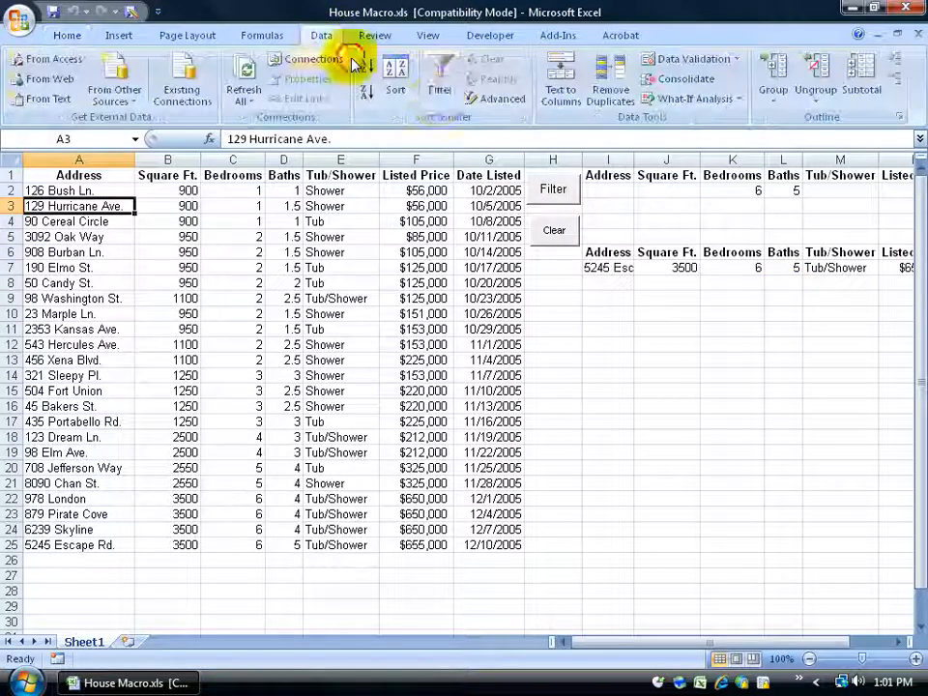